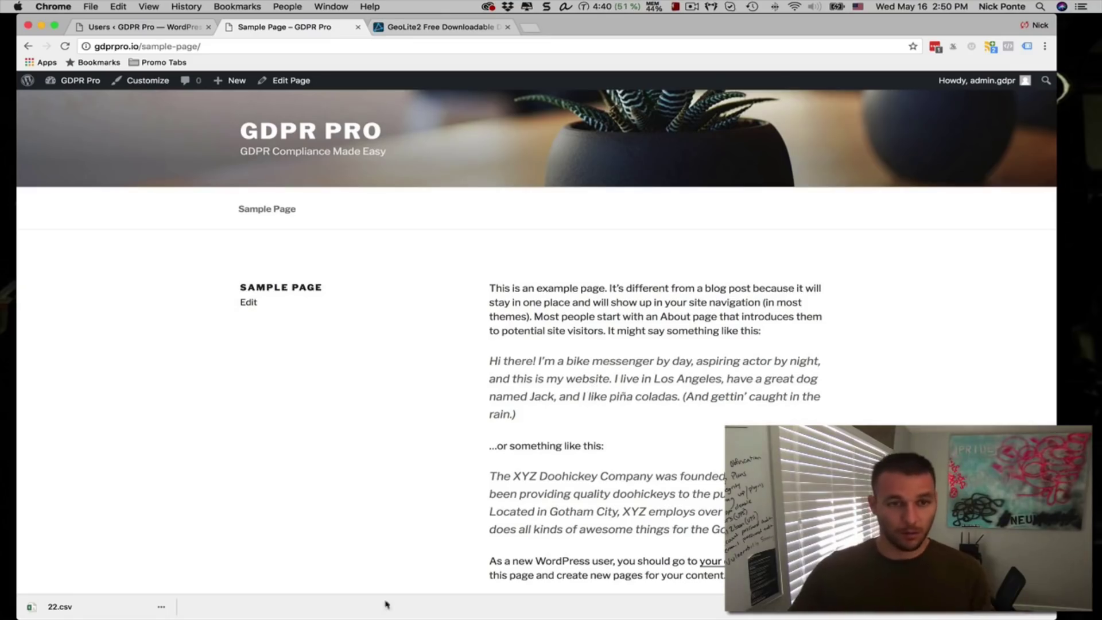
Load the pasted sample page URL in a new incognito Chrome window
key(super+shift+n)
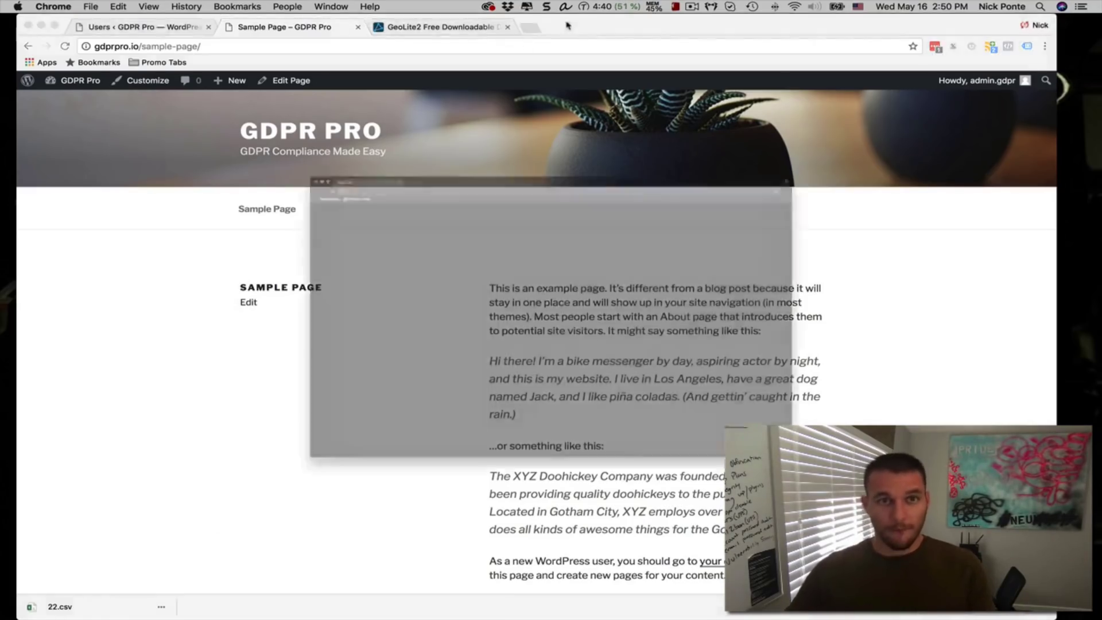
text(http://gdprpro.io/sample-page/)
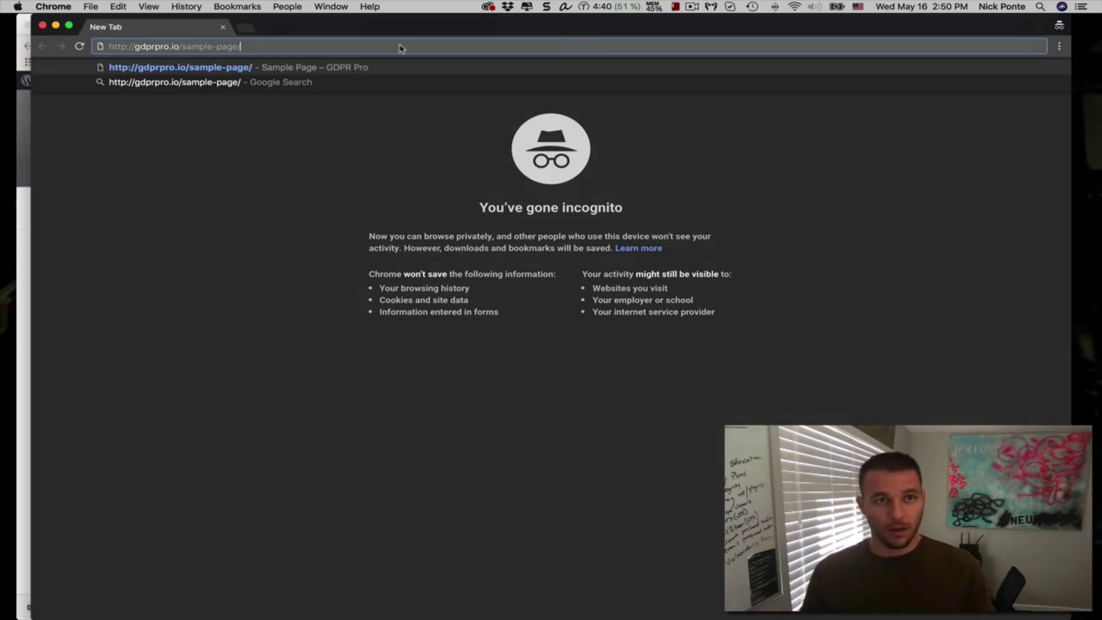
key(Return)
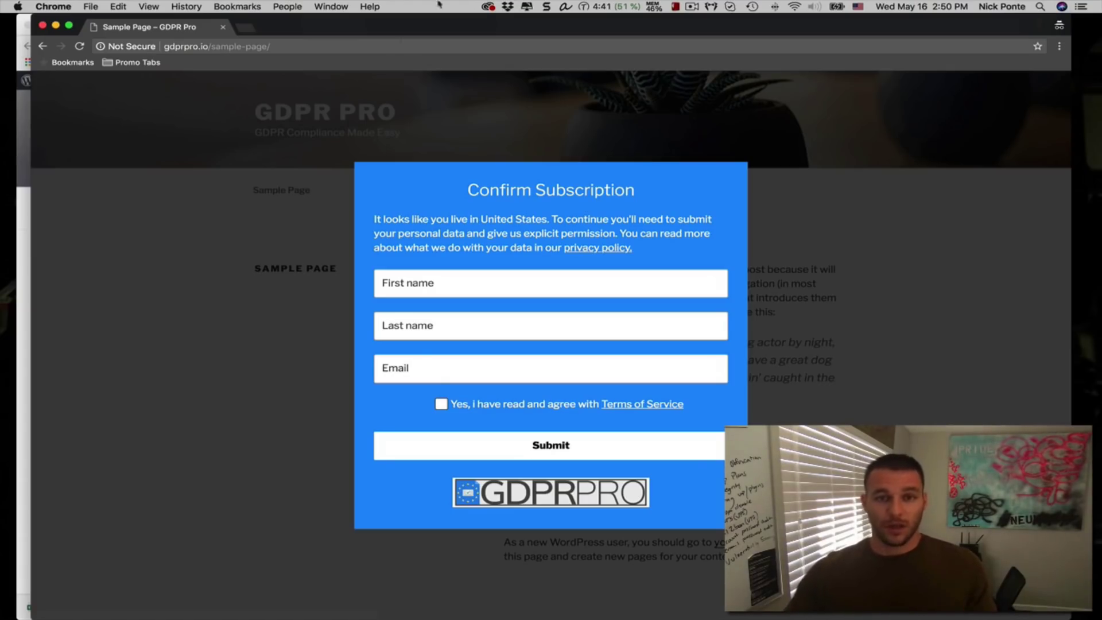
drag(376, 219, 661, 246)
click(664, 248)
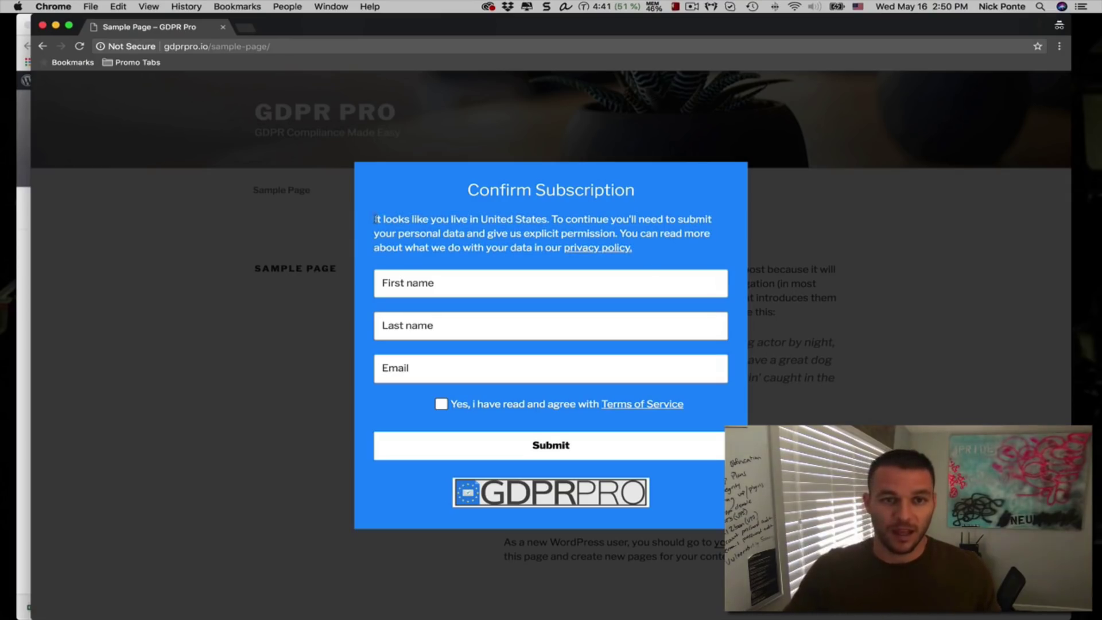
drag(376, 220, 497, 222)
triple_click(550, 222)
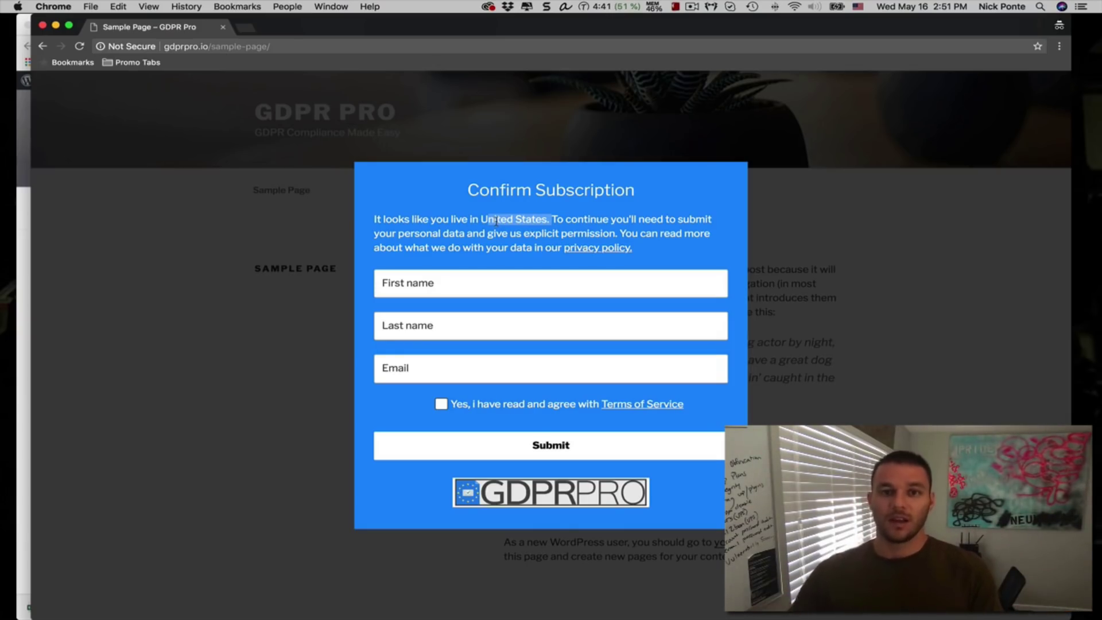
click(572, 222)
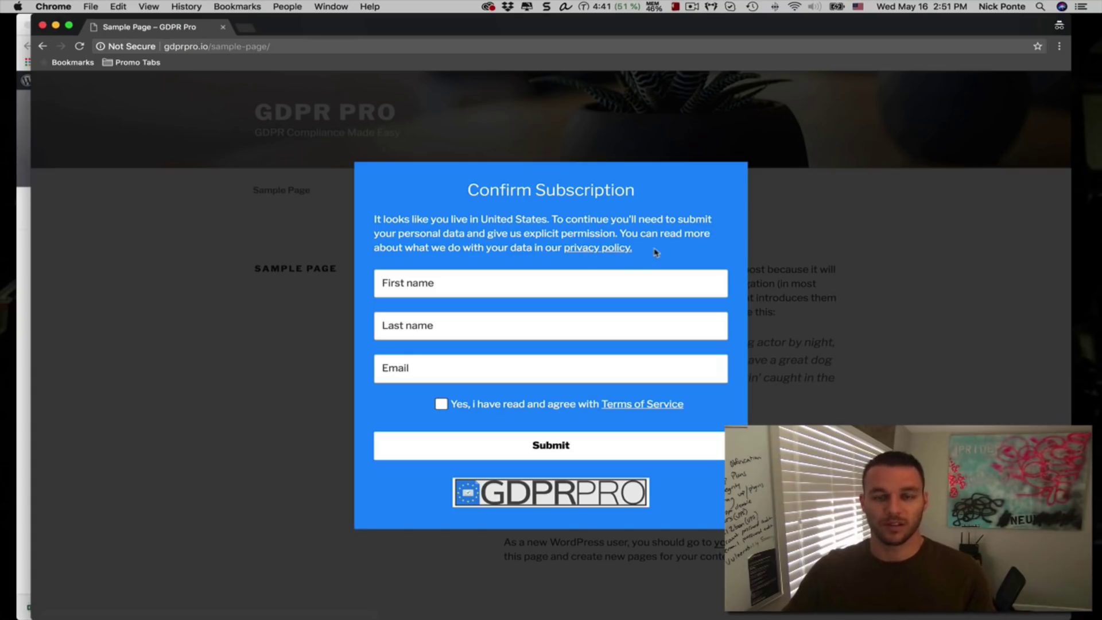
drag(657, 256, 397, 213)
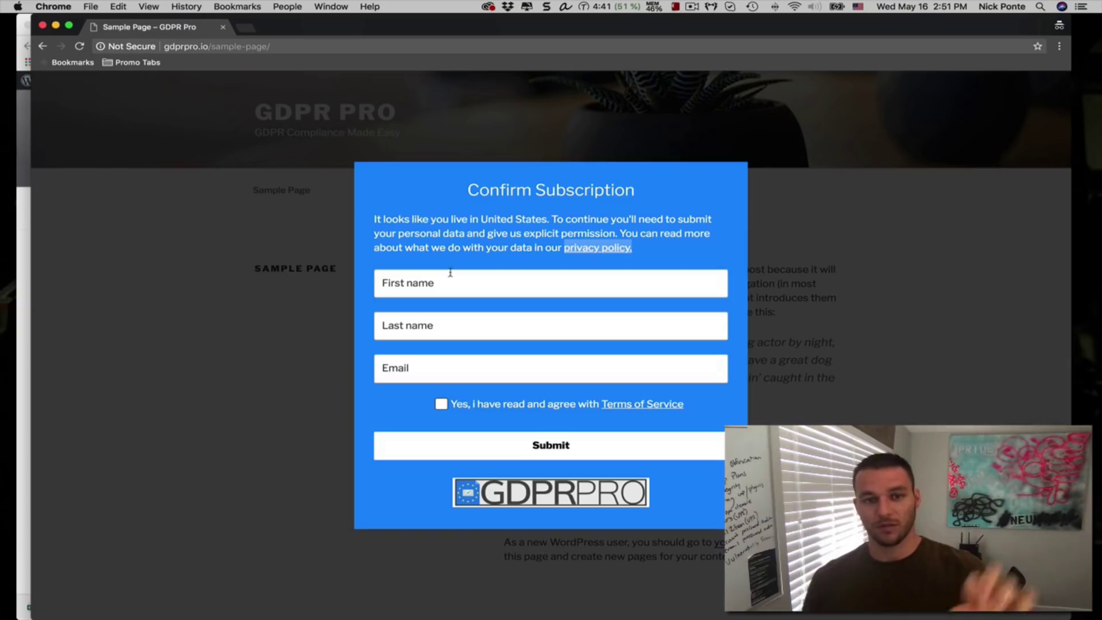
Enter the test subscriber's first name, last name and email, then tick the terms agreement box
click(440, 282)
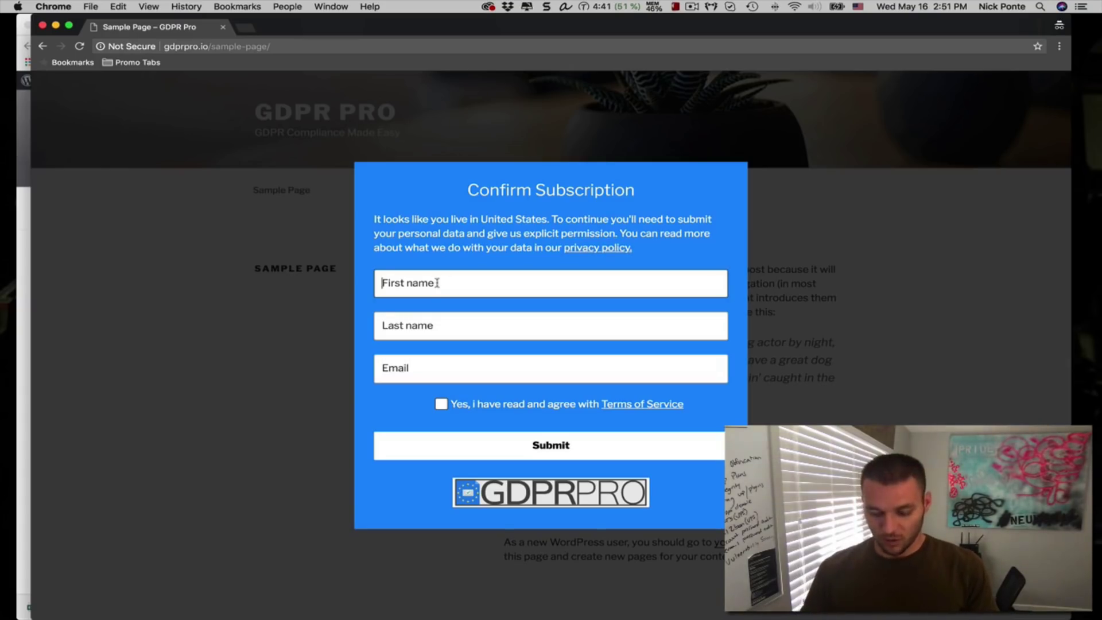
key(Tab)
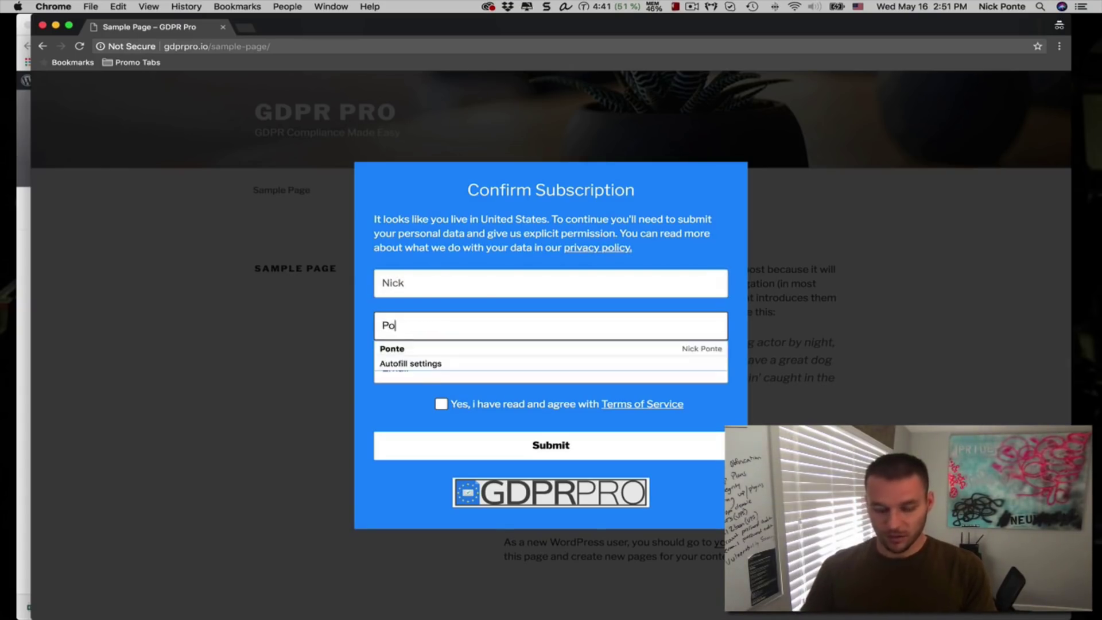
key(Tab)
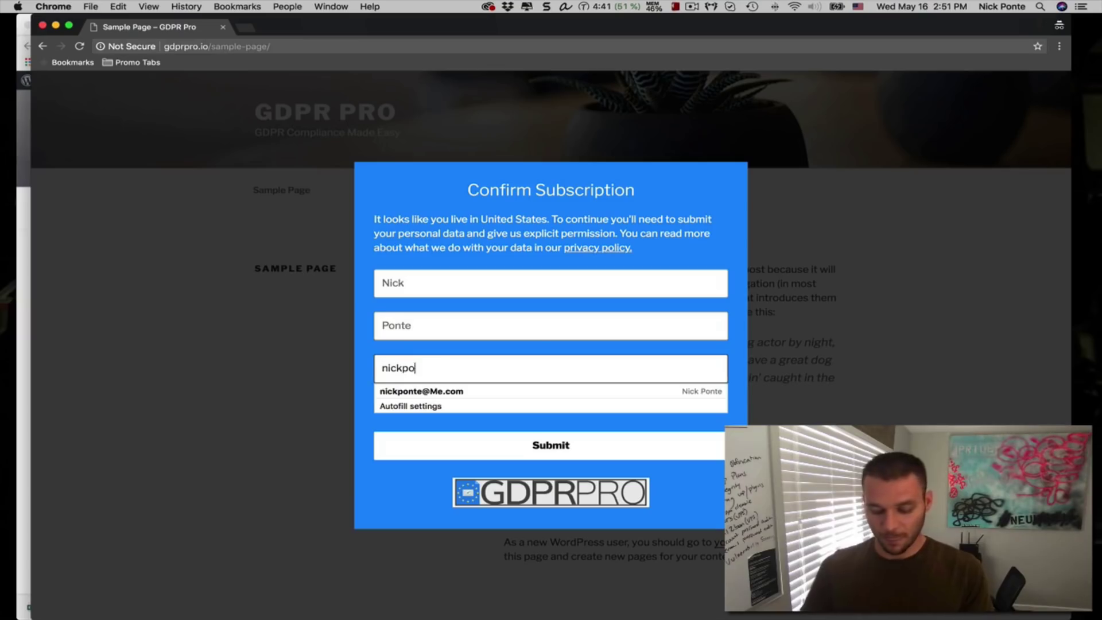
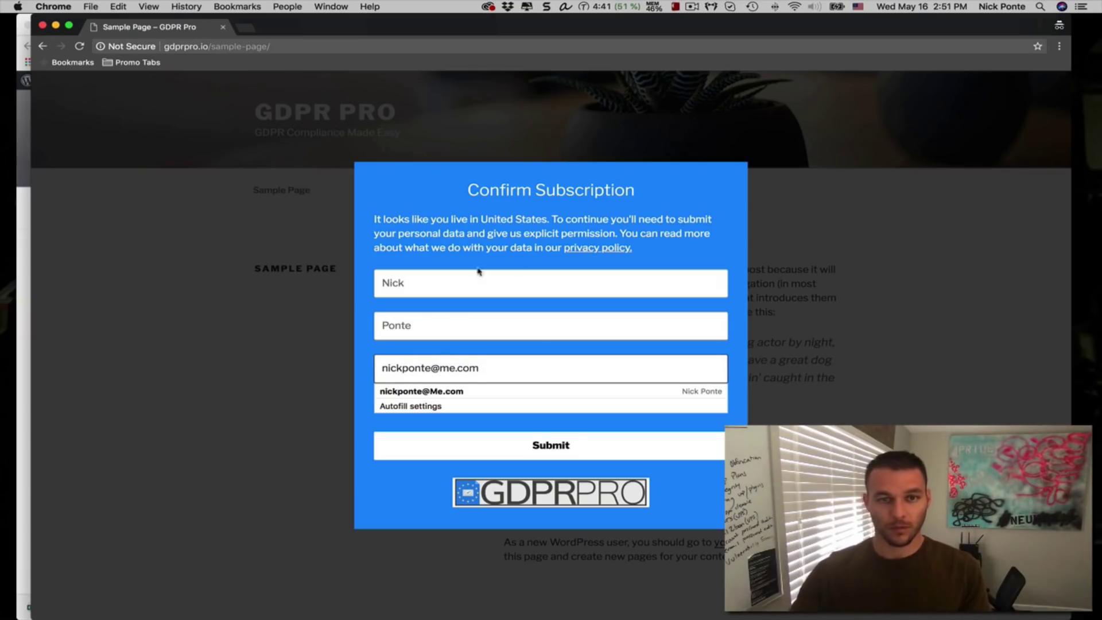
key(Tab)
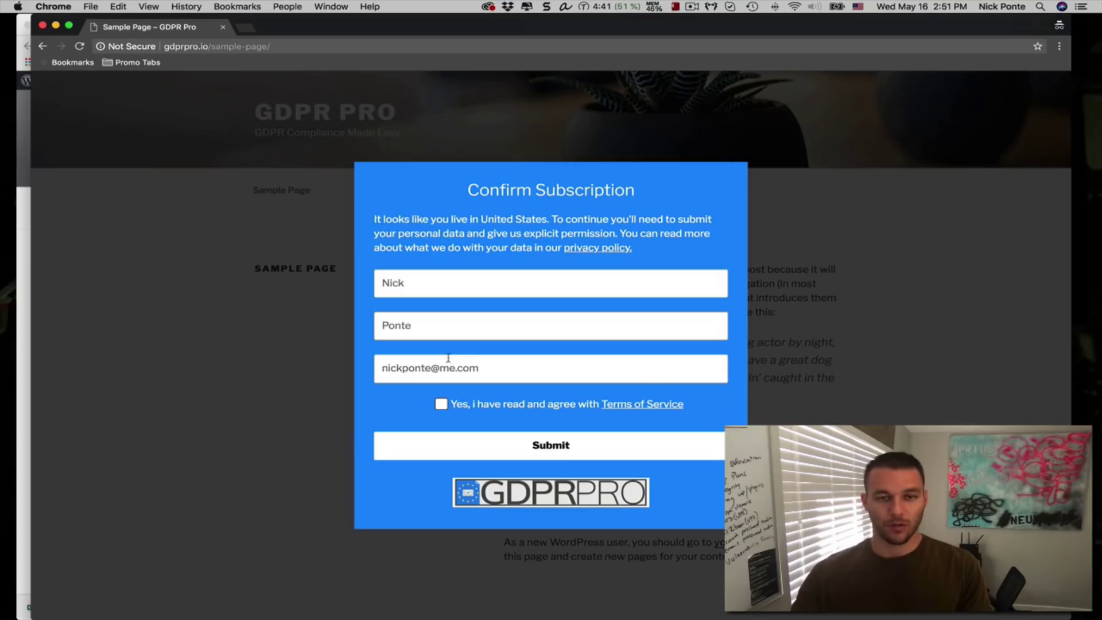
click(441, 405)
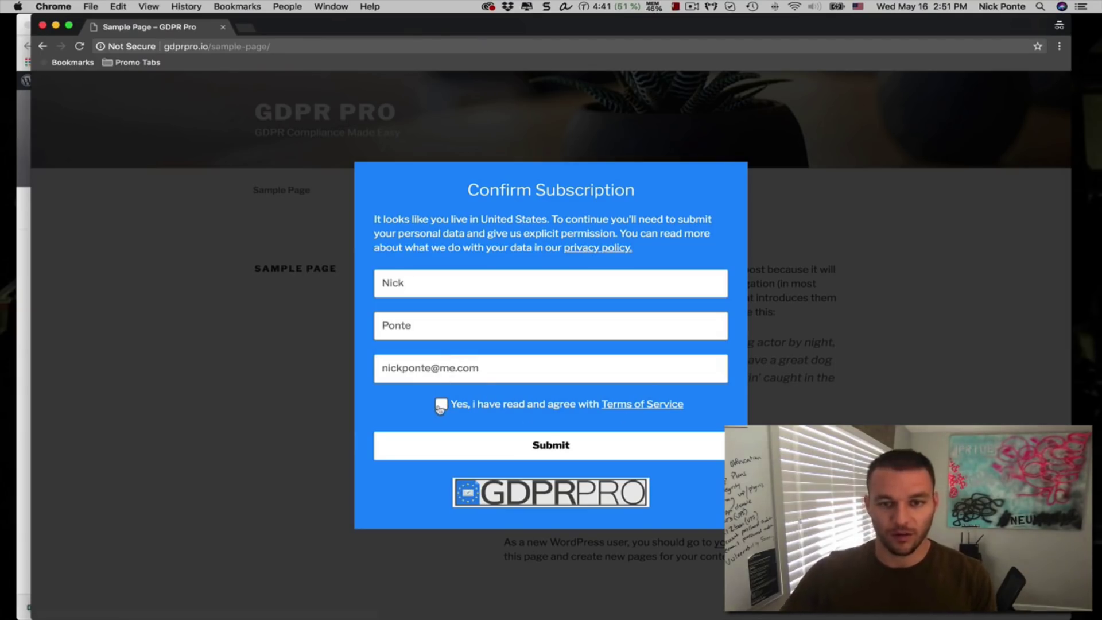
Open the full Terms of Service text, scroll through it, and click Agree
click(619, 405)
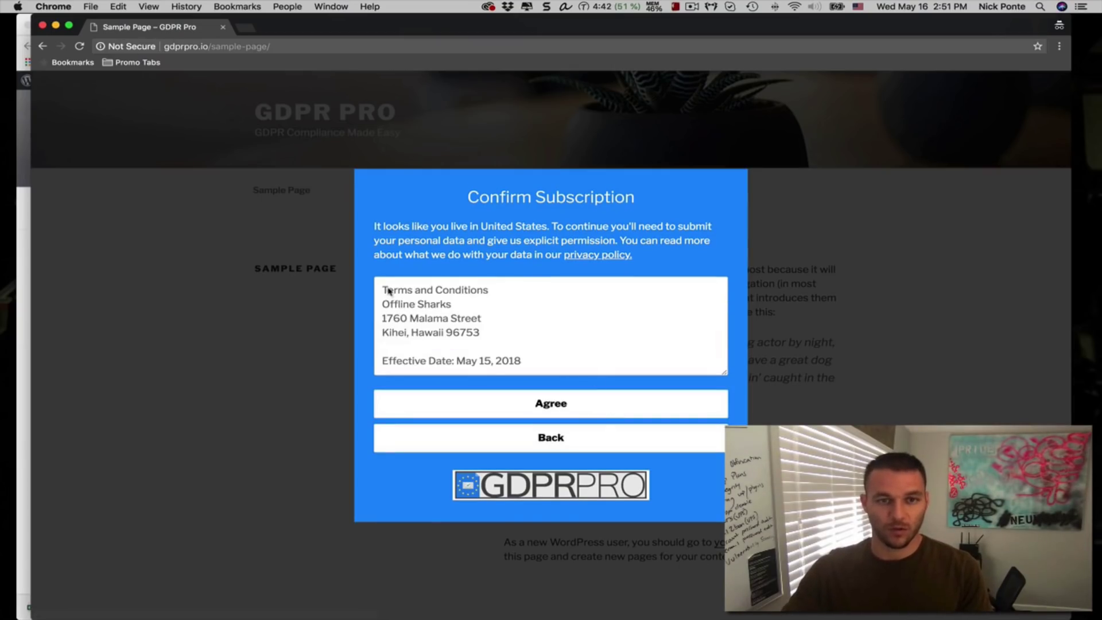
drag(389, 292, 526, 347)
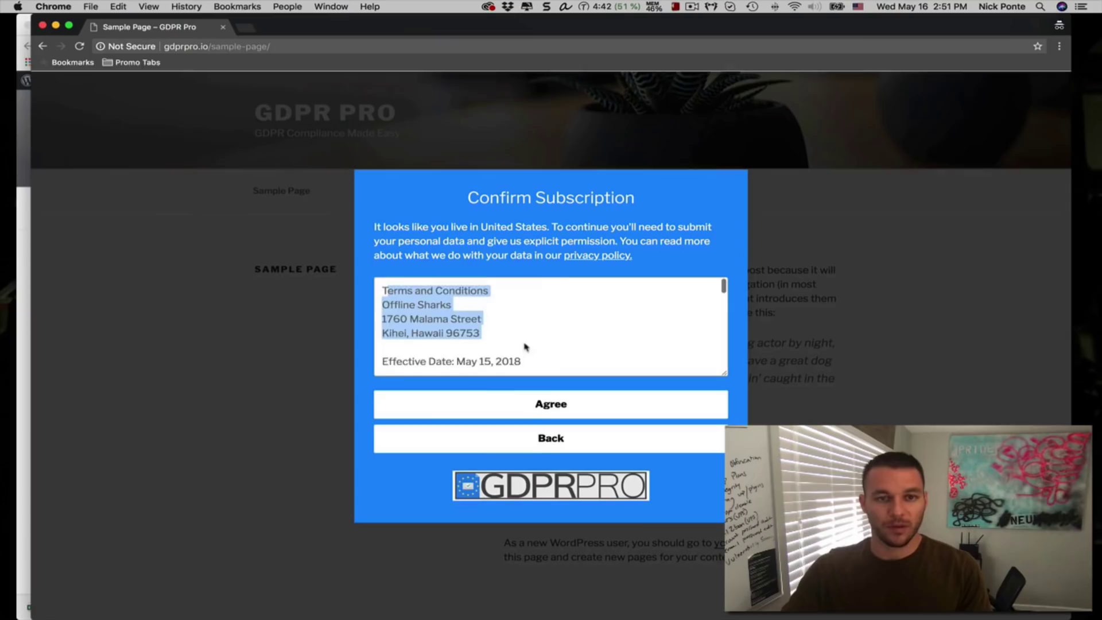
scroll(526, 347, down, 15)
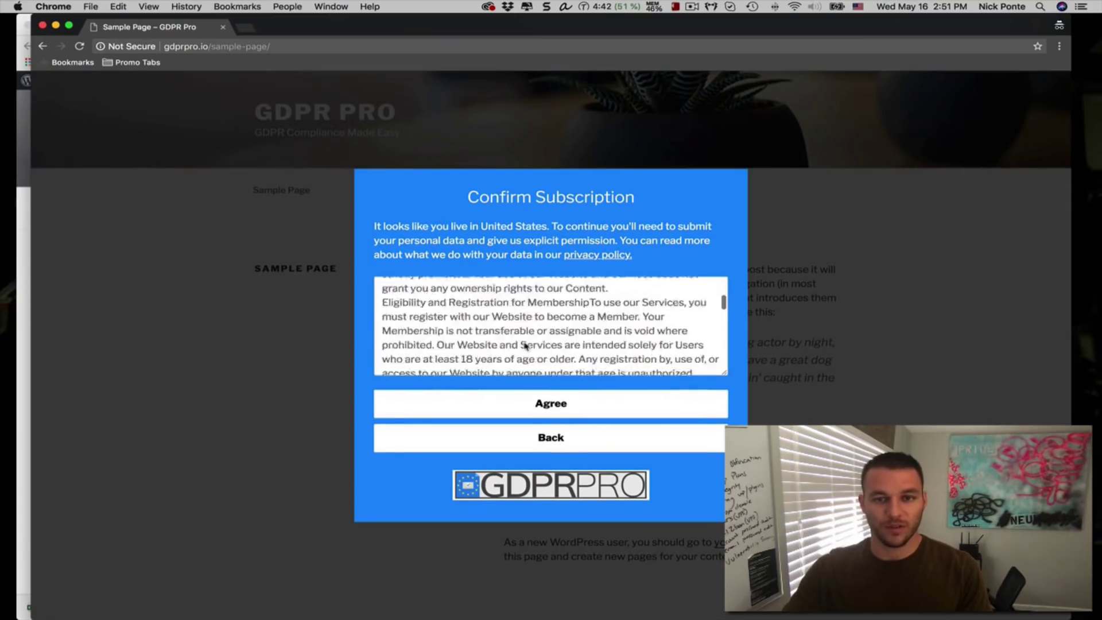
scroll(526, 347, up, 15)
click(401, 315)
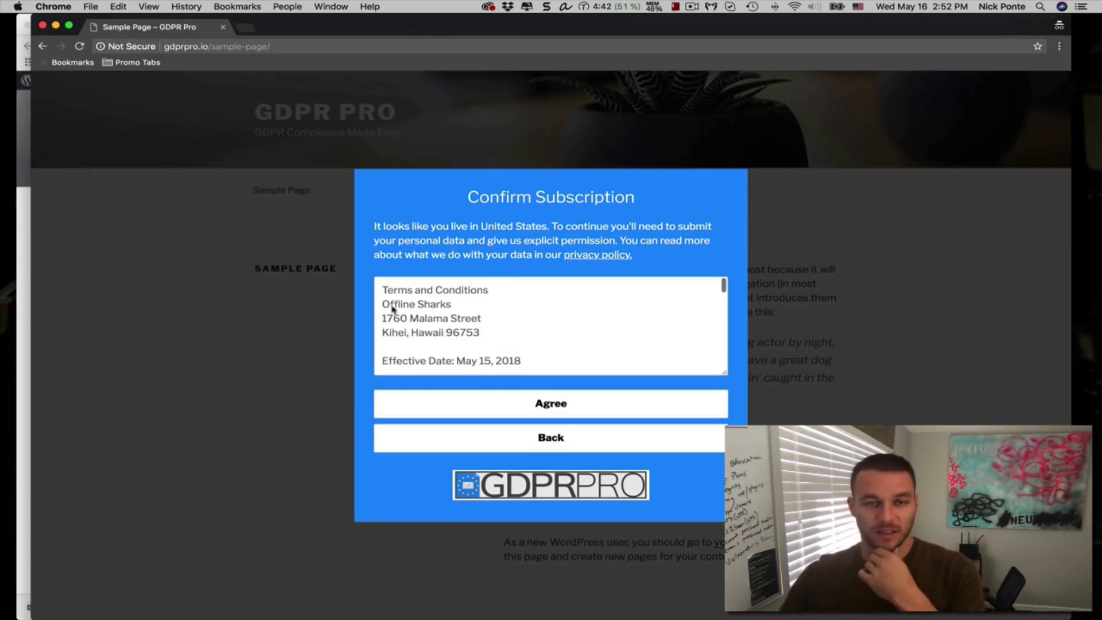
scroll(426, 310, down, 15)
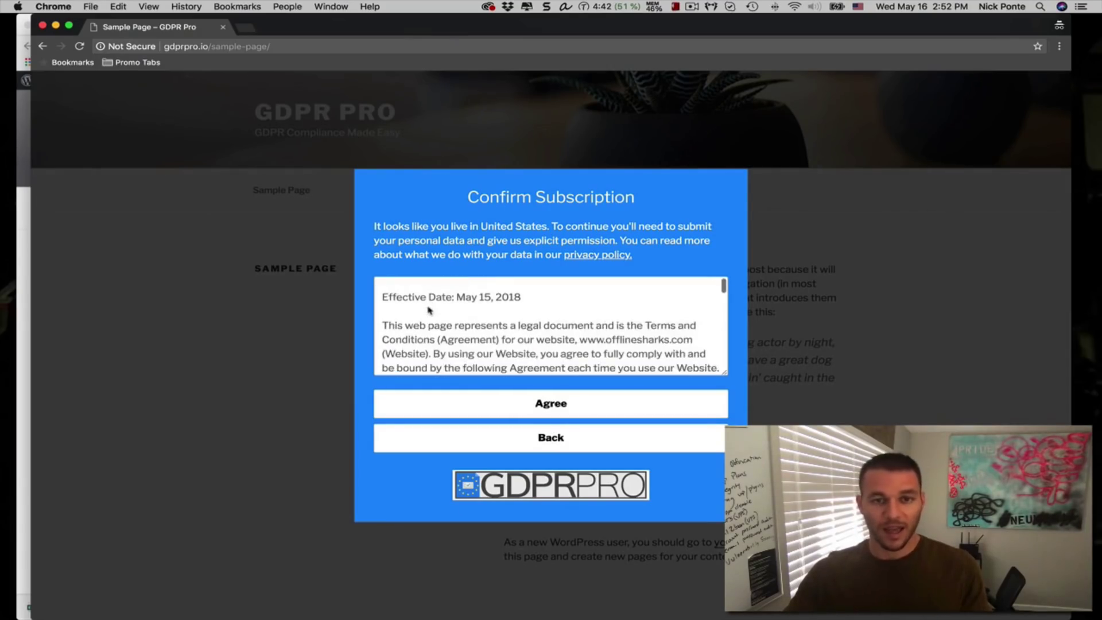
scroll(429, 310, down, 3)
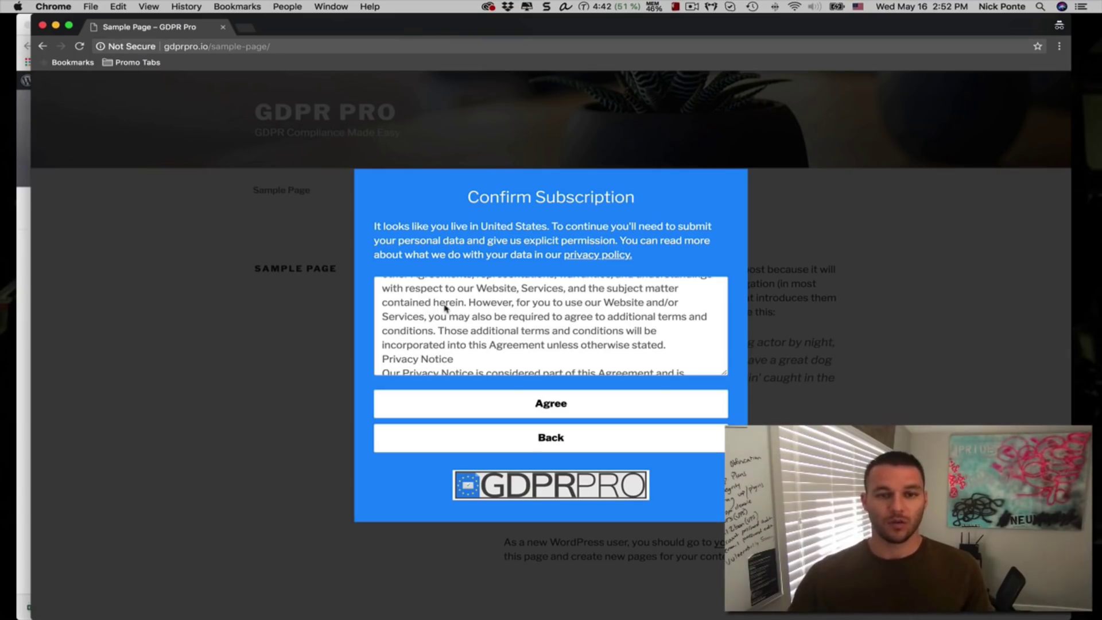
scroll(476, 310, down, 5)
scroll(478, 310, down, 15)
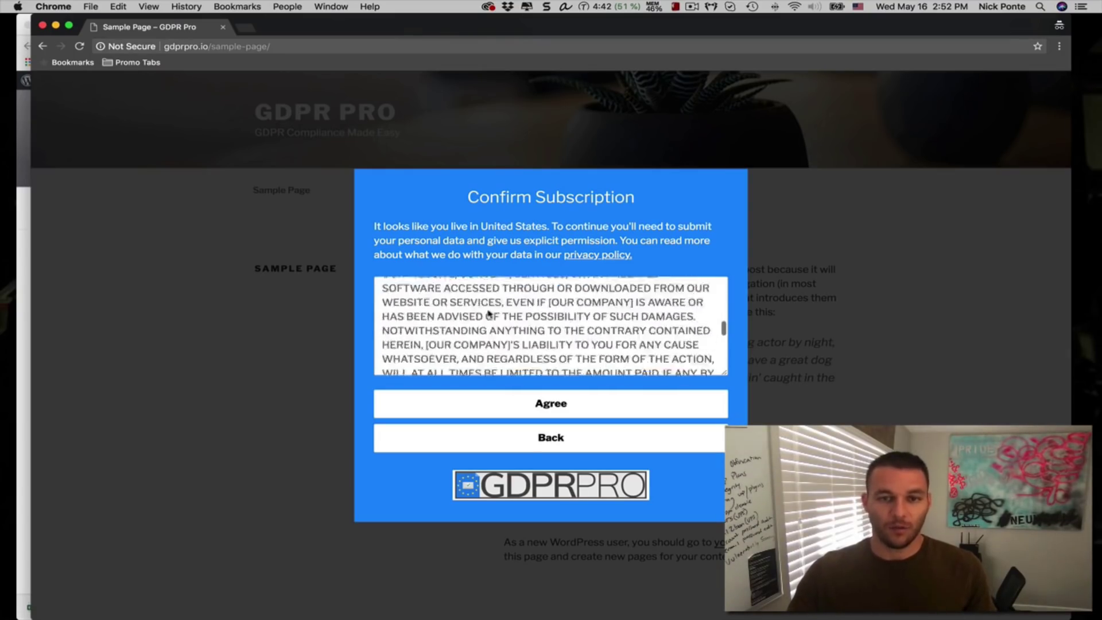
scroll(534, 369, down, 4)
click(574, 402)
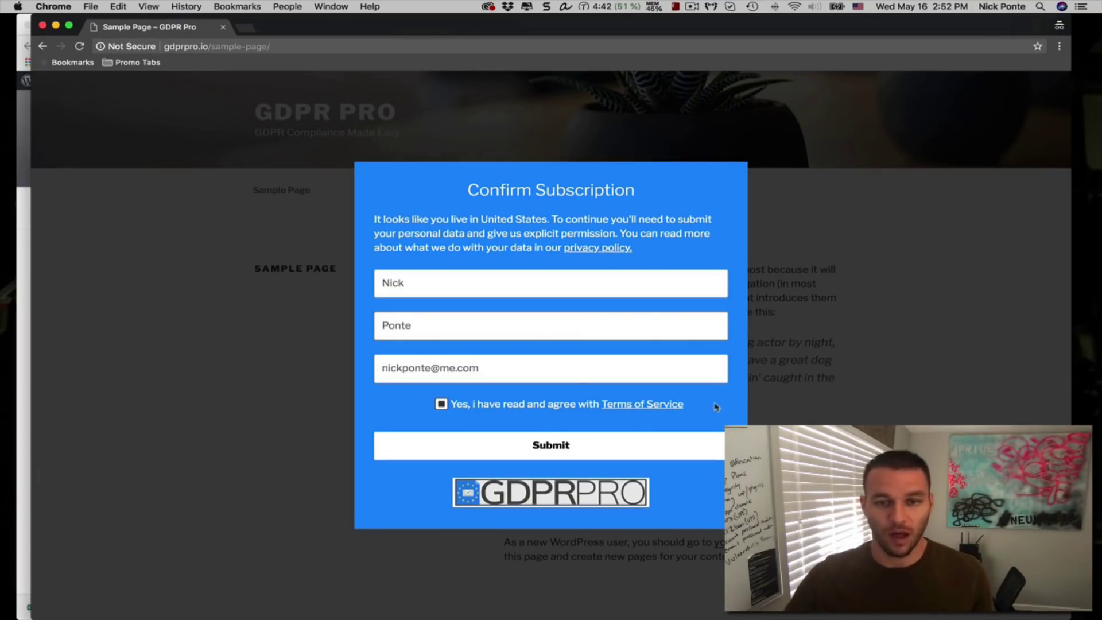
Submit the completed subscription form and move the incognito window aside
drag(598, 415, 376, 395)
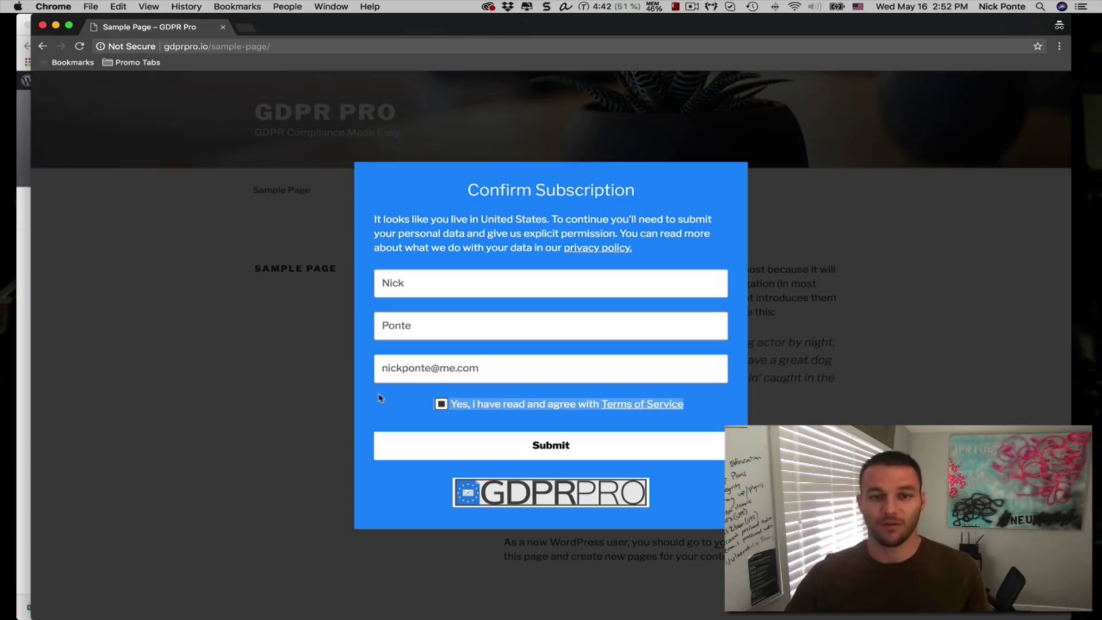
click(369, 410)
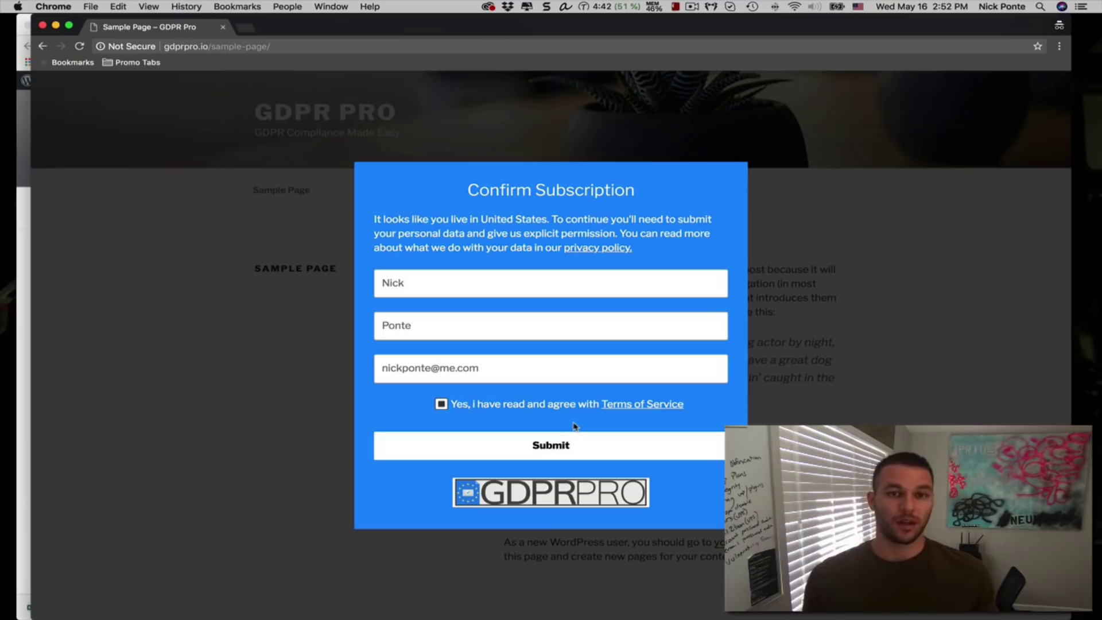
click(586, 456)
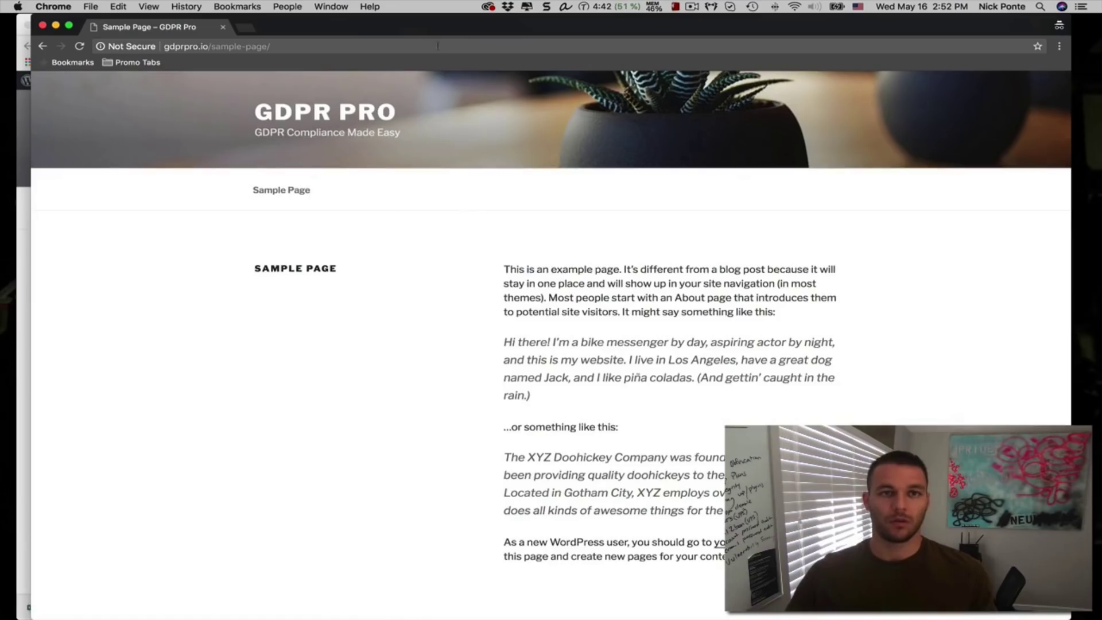
drag(350, 27, 431, 60)
Switch to the logged-in admin window showing GDPR Geo Popup Lite > Users
click(154, 28)
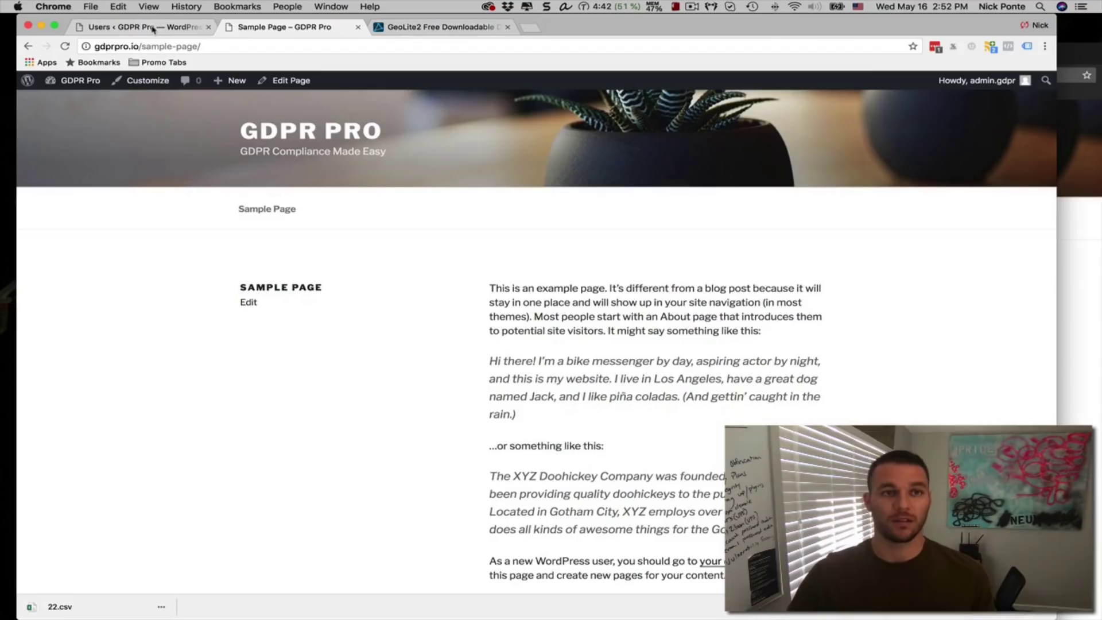
click(153, 29)
mouse_move(60, 305)
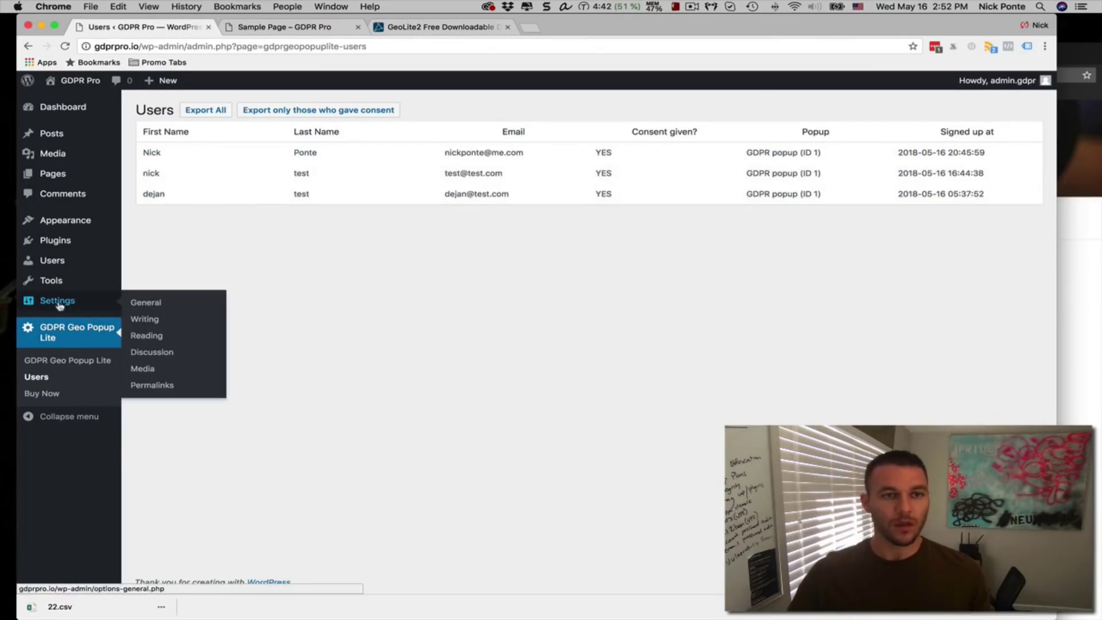
mouse_move(68, 240)
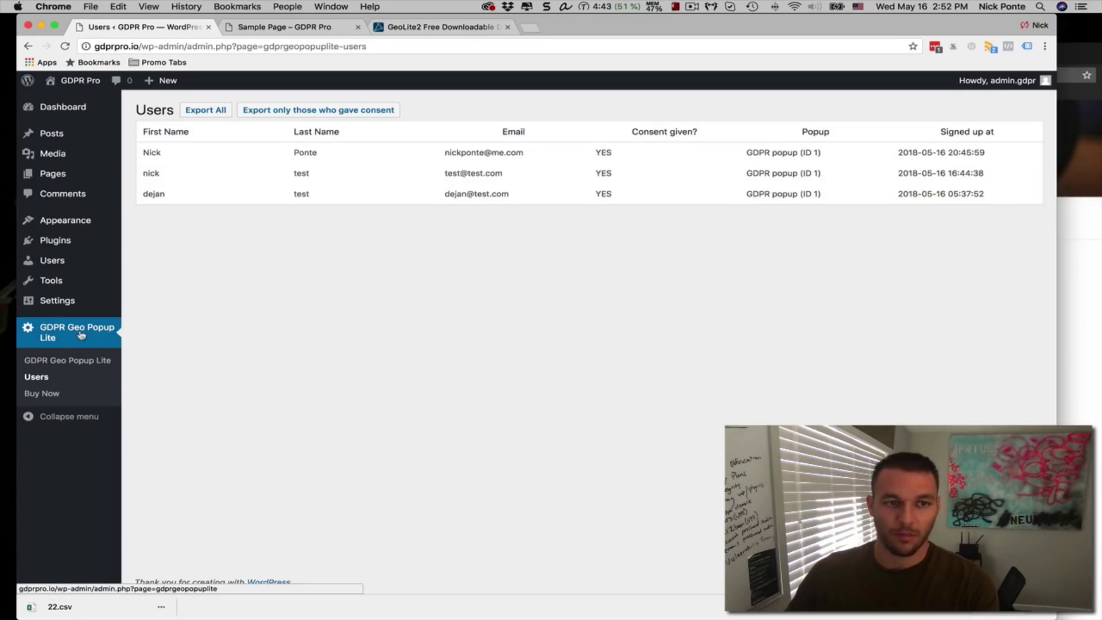
Reload the GDPR Geo Popup Lite Users list to show the new fourth consented signup
click(36, 377)
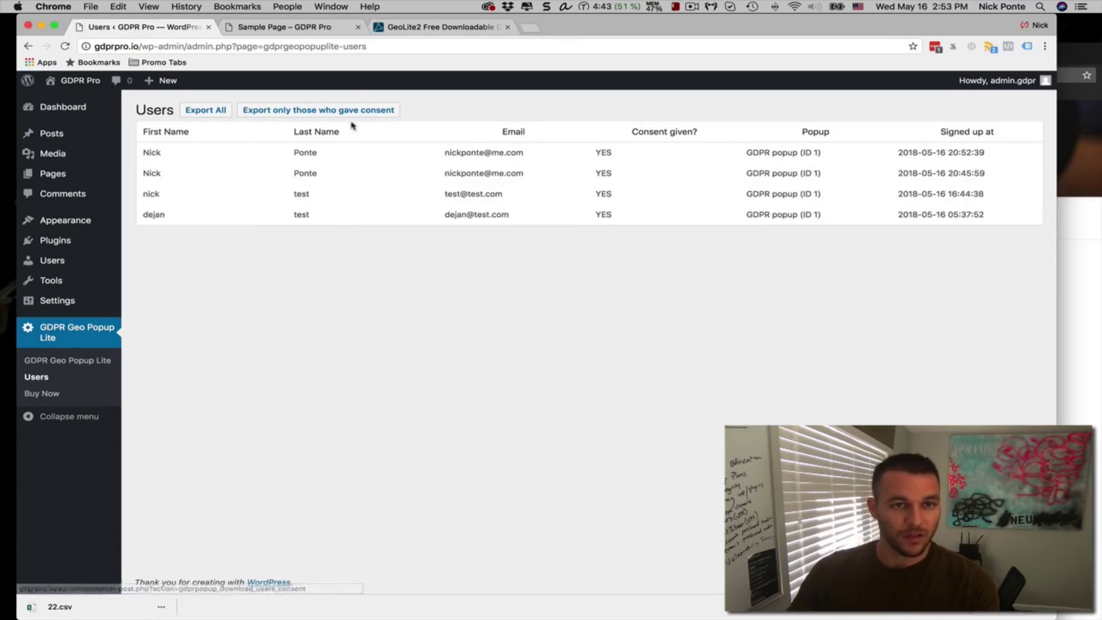
drag(142, 176, 990, 176)
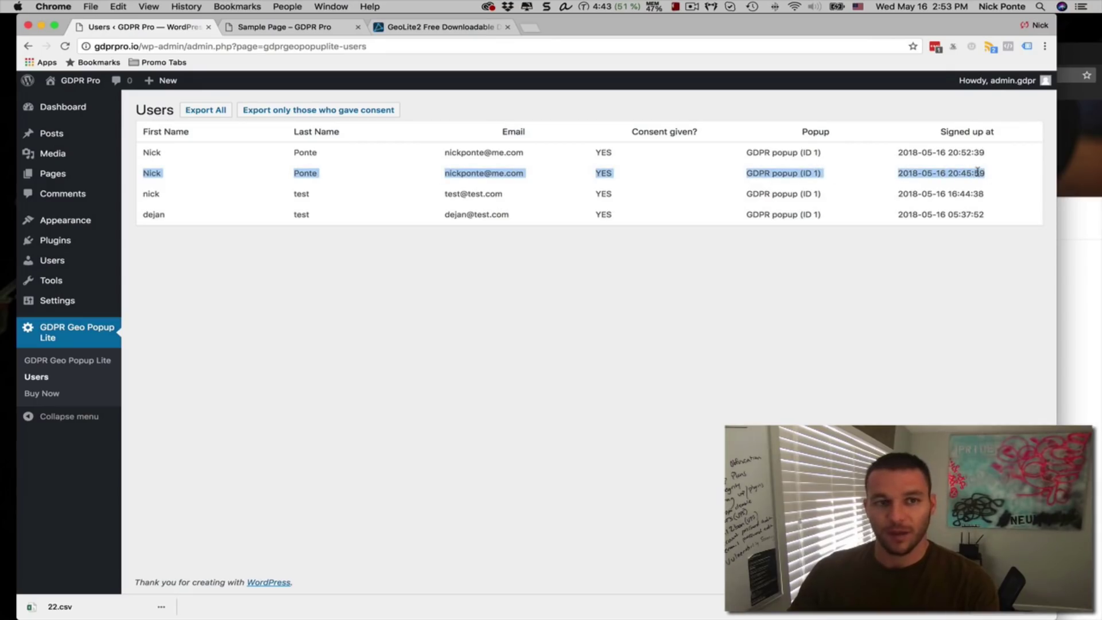
click(665, 176)
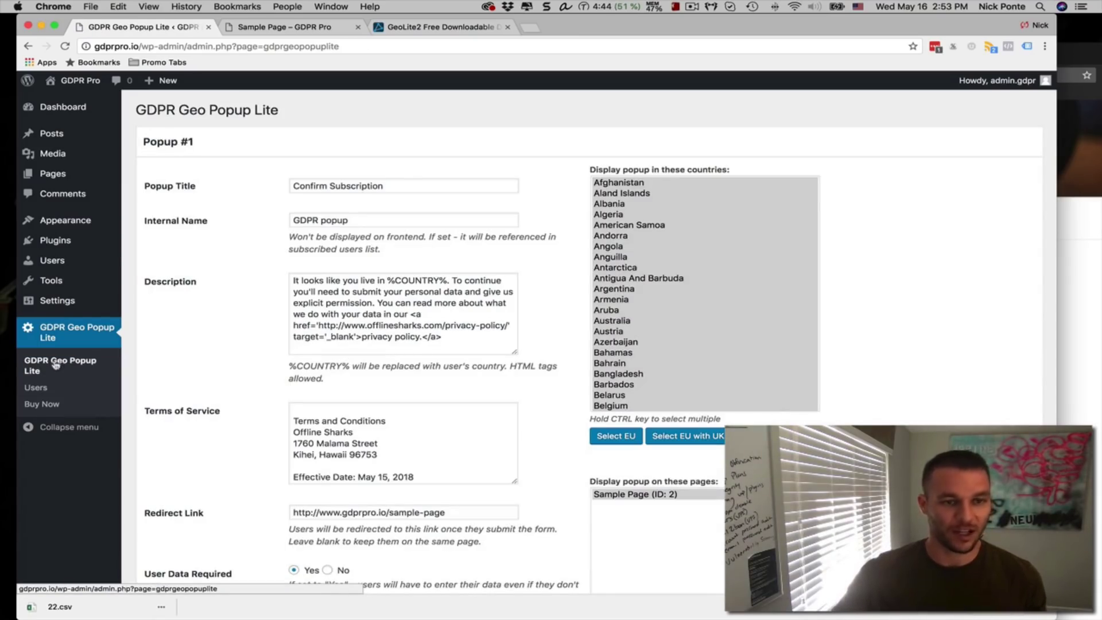
click(397, 182)
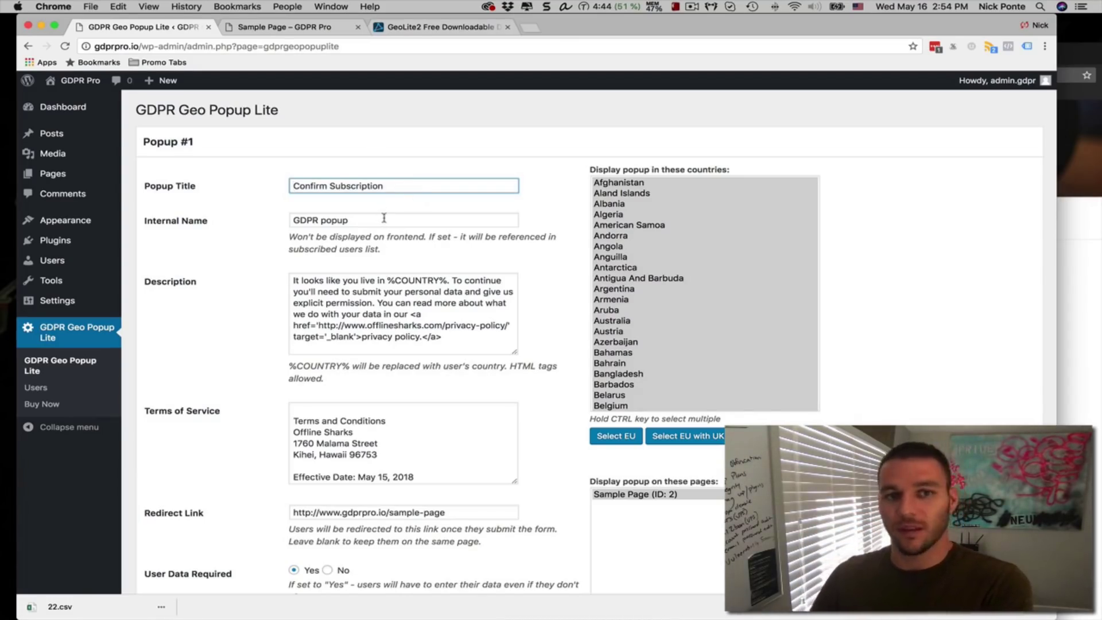
click(443, 333)
drag(465, 341, 240, 266)
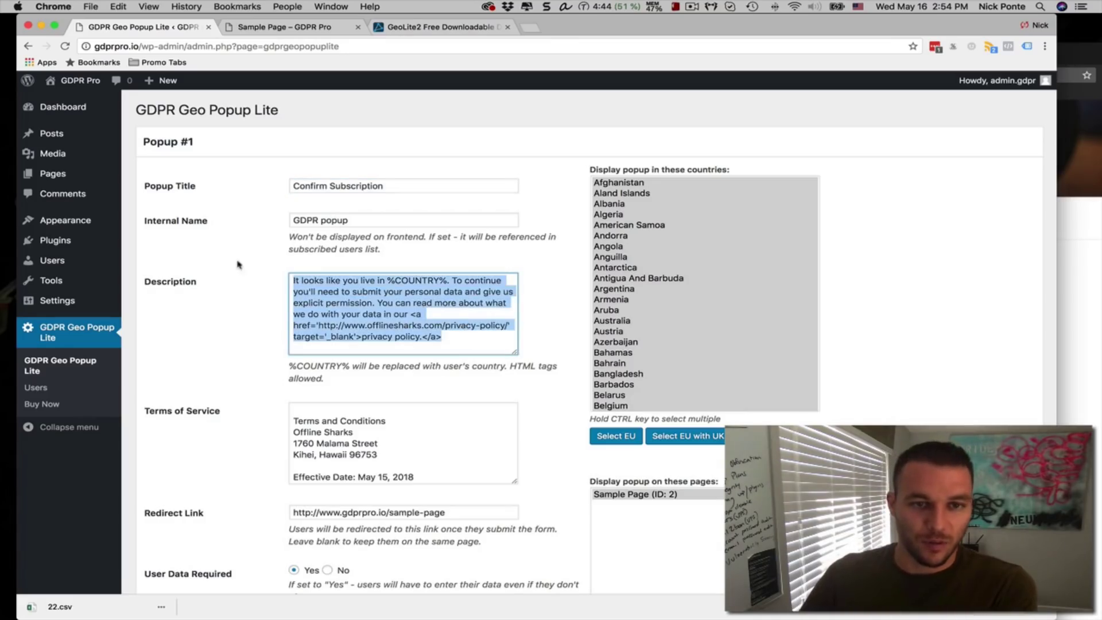
click(367, 294)
drag(386, 281, 453, 280)
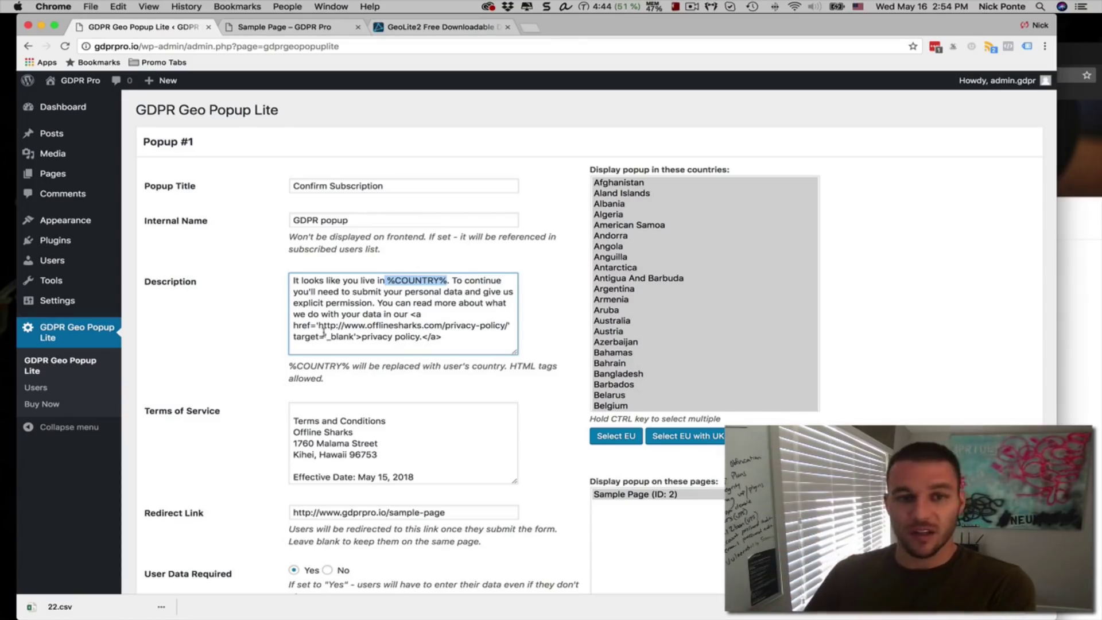
click(411, 304)
drag(472, 338, 279, 281)
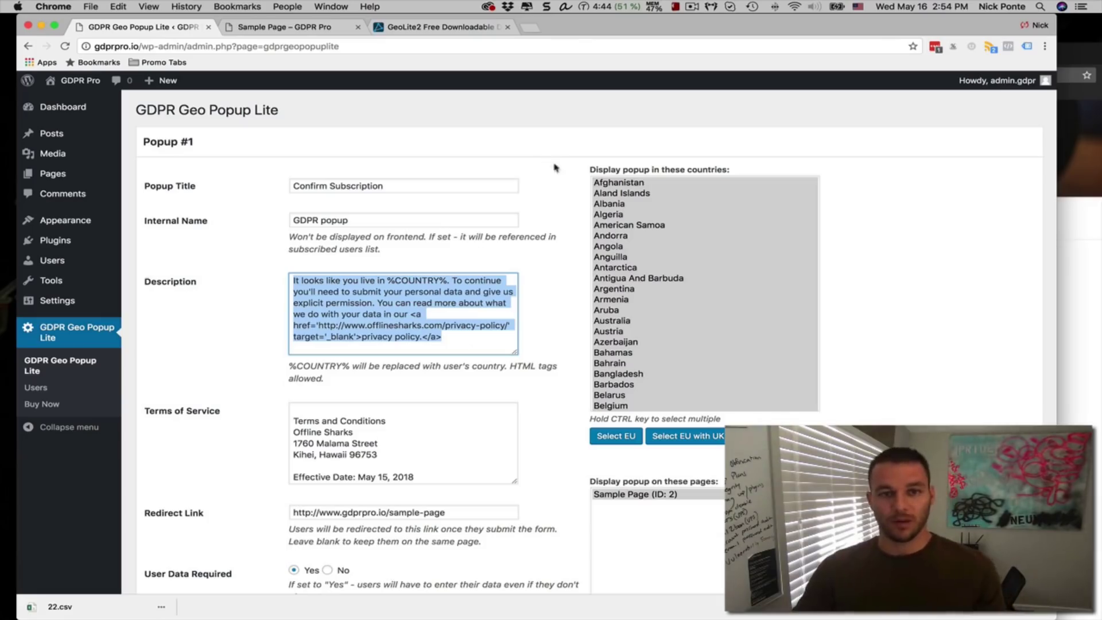
drag(586, 174, 845, 307)
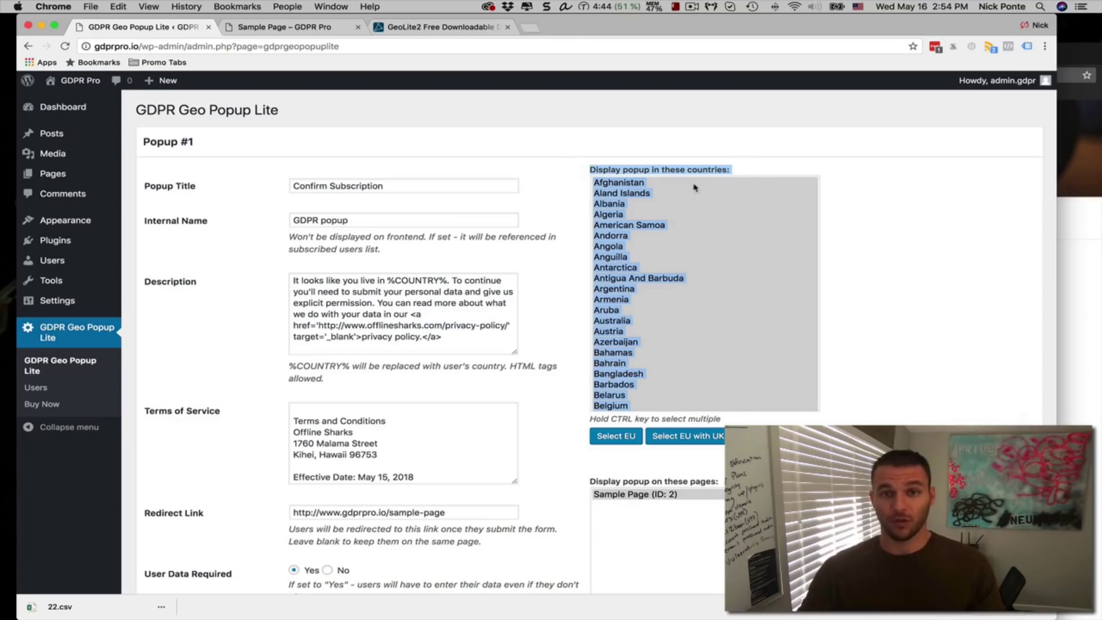
Apply 'Select EU with UK' to Popup #1's countries and check the selection
scroll(696, 198, down, 15)
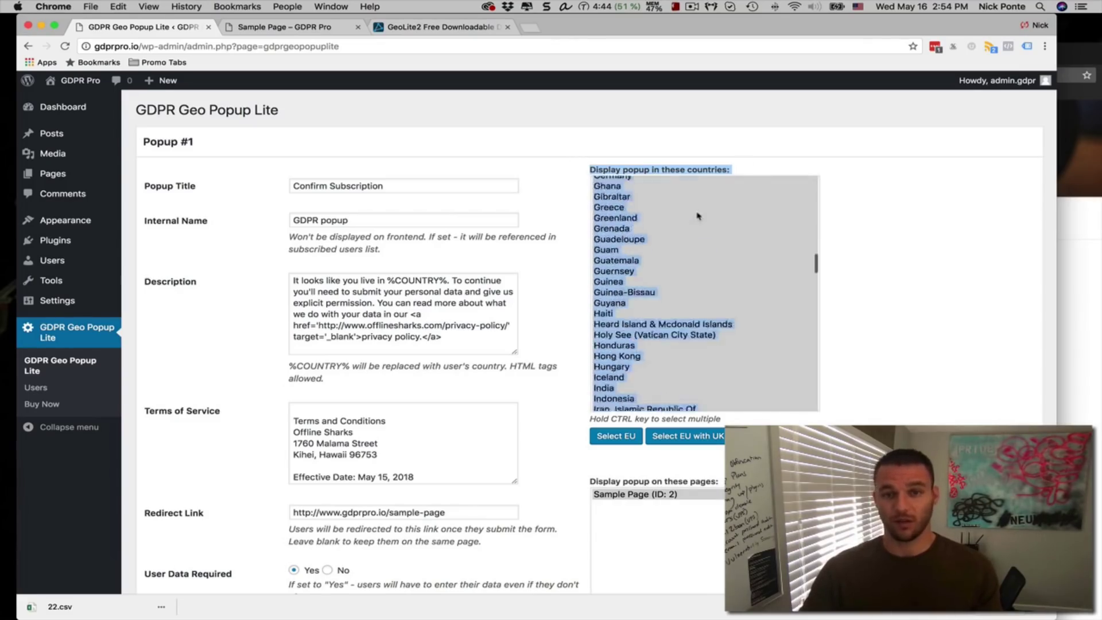
scroll(699, 215, down, 20)
click(861, 230)
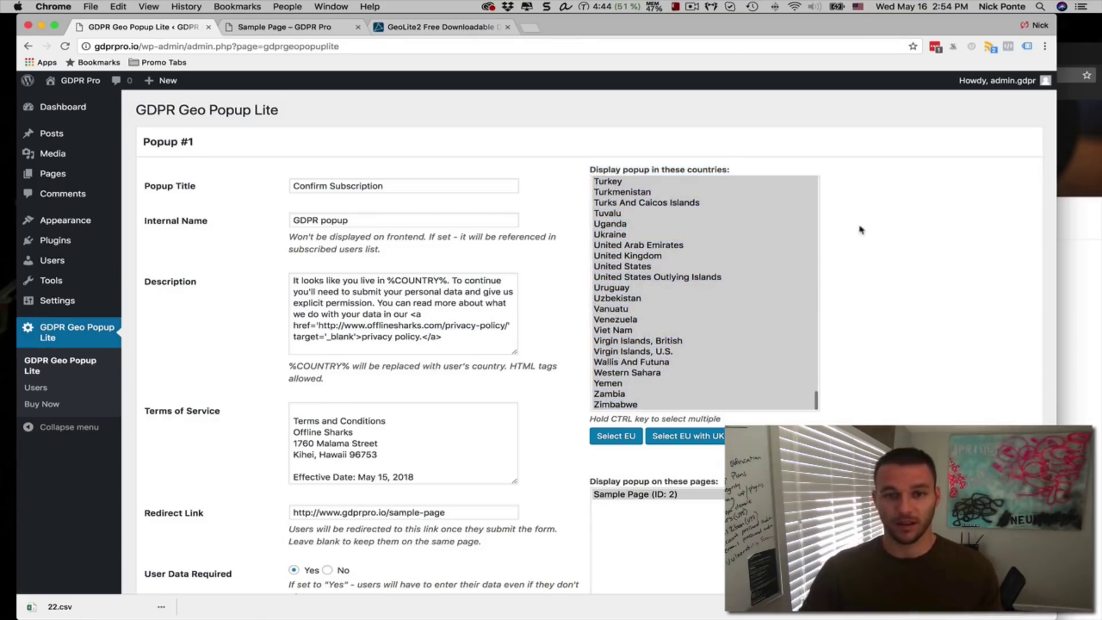
click(695, 436)
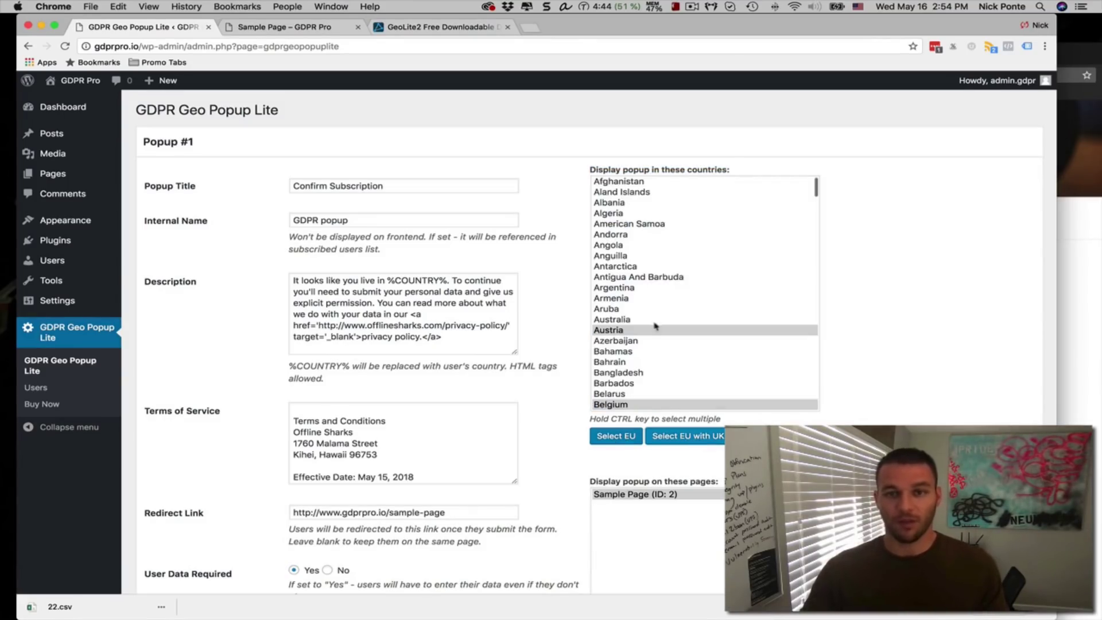
scroll(655, 325, down, 10)
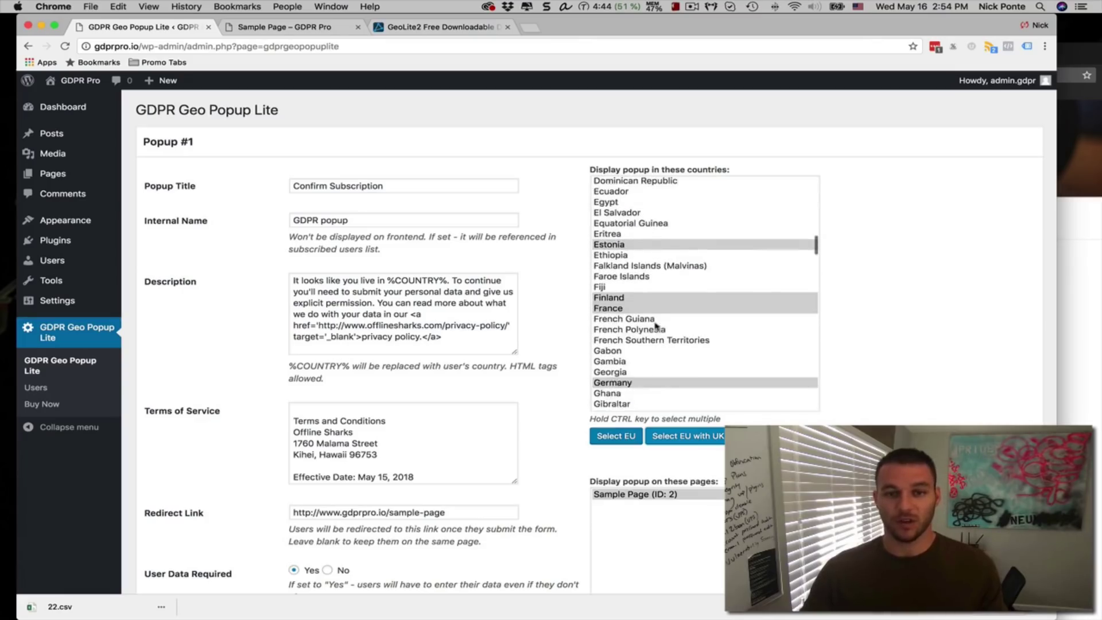
scroll(655, 326, down, 3)
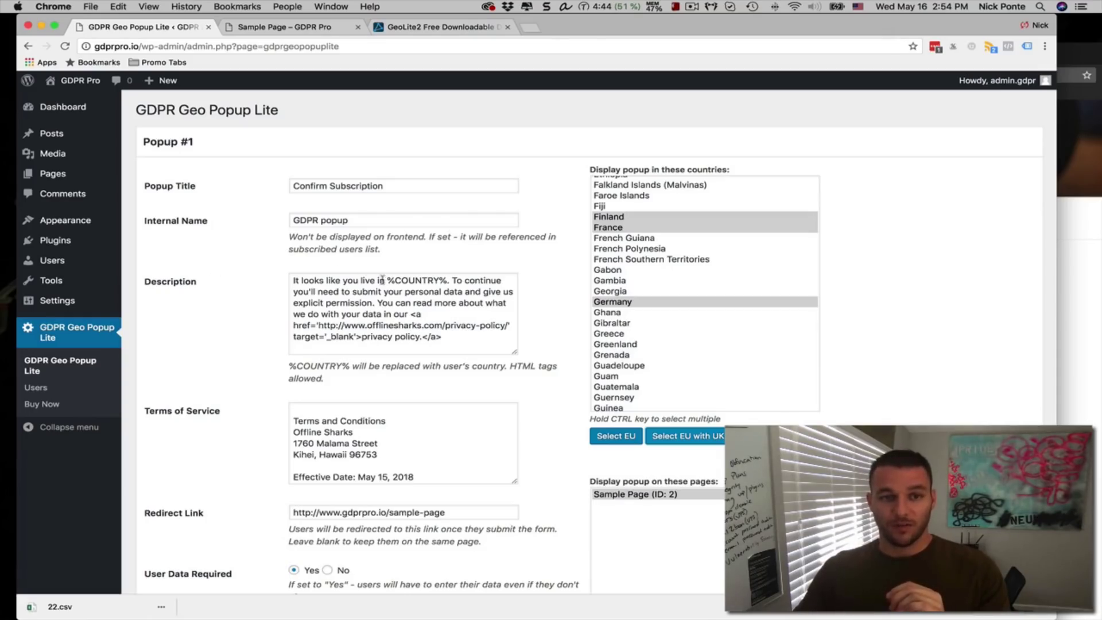
drag(388, 280, 448, 282)
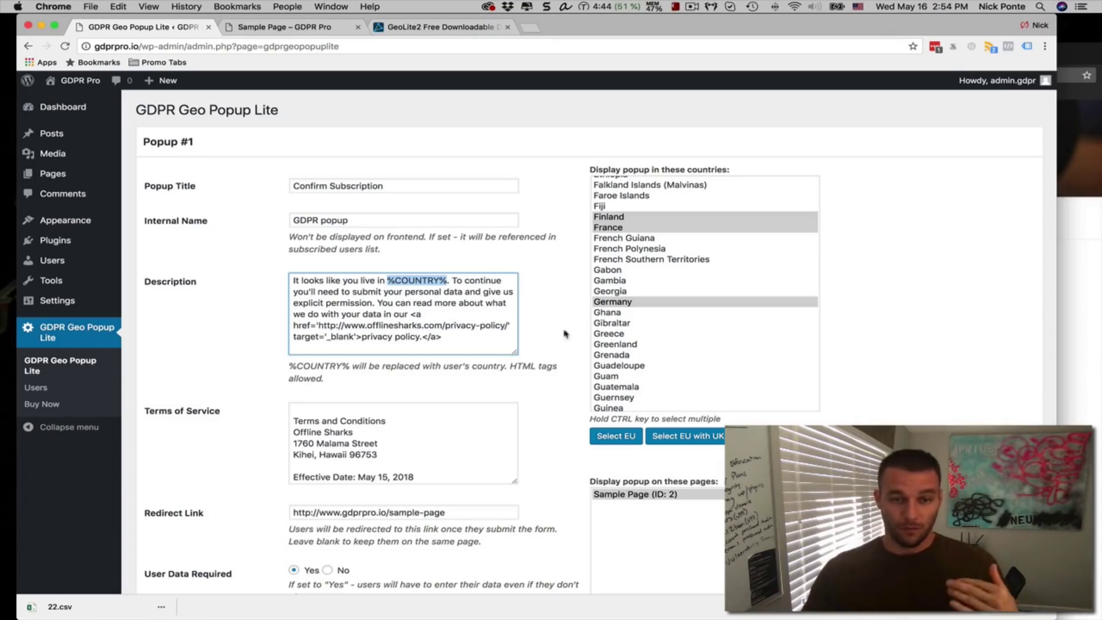
Add a second popup, Popup #2, from the bottom of the settings page
scroll(507, 333, down, 10)
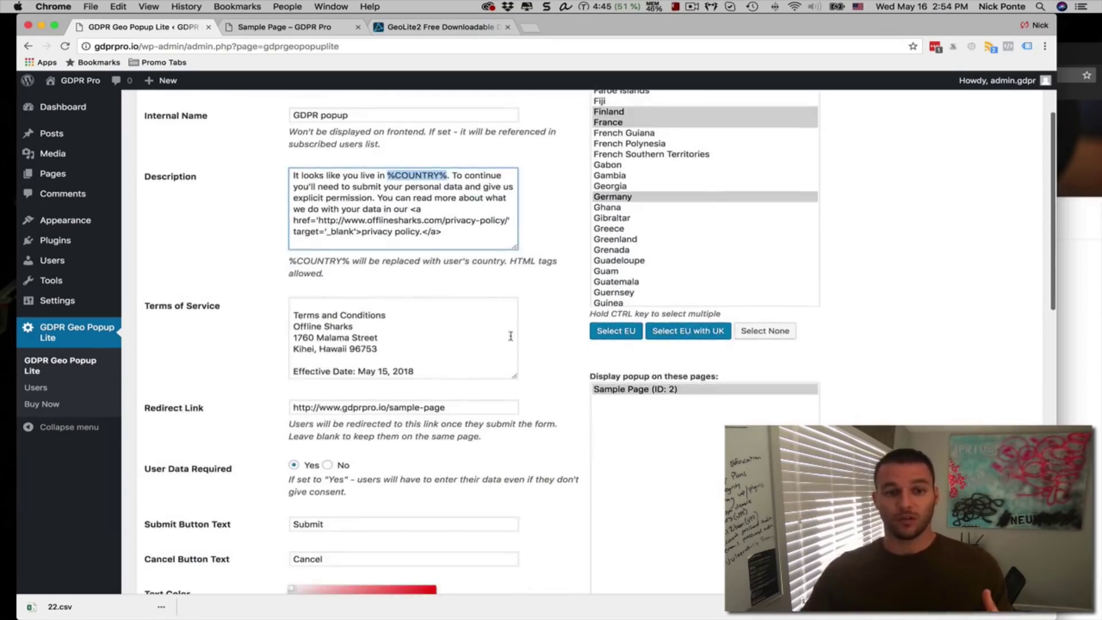
scroll(541, 356, down, 15)
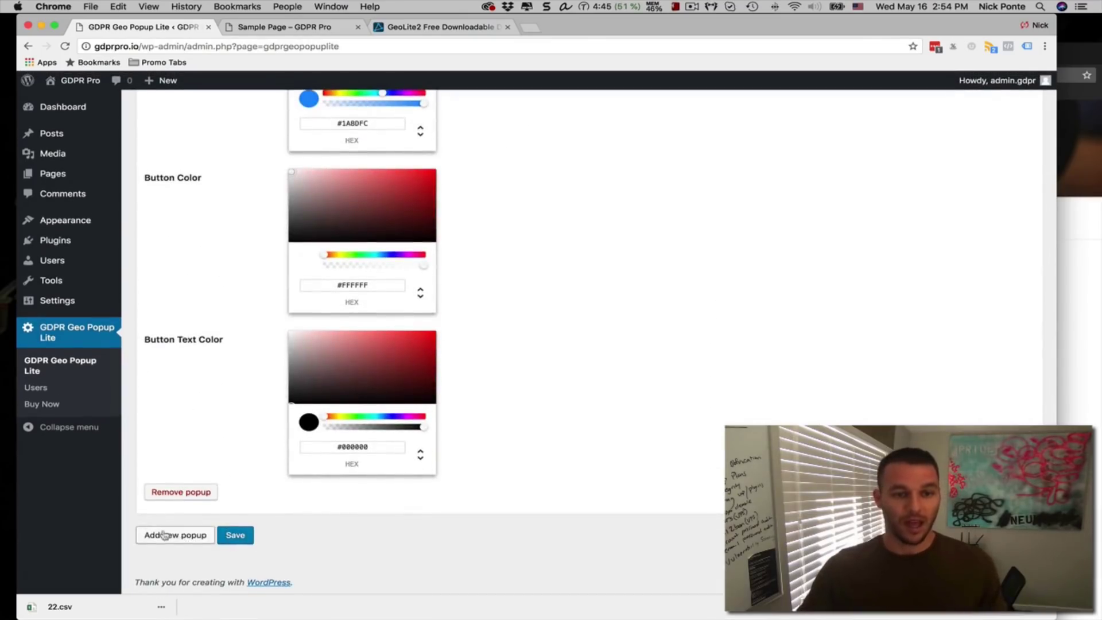
click(174, 534)
Choose United States as Popup #2's display country
scroll(351, 502, down, 10)
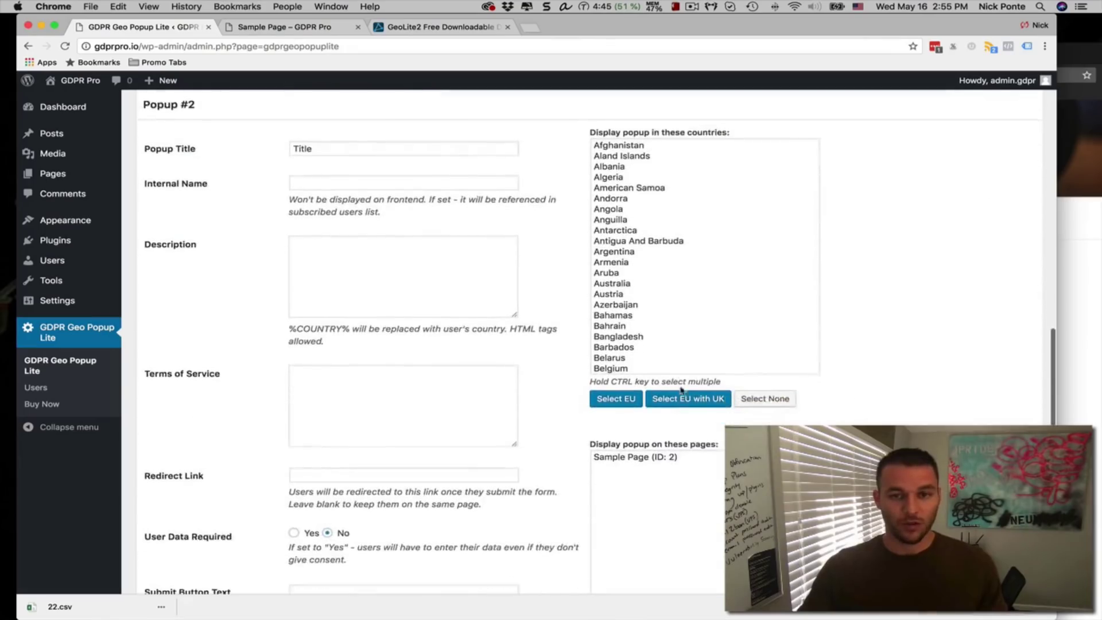
click(647, 307)
key(u)
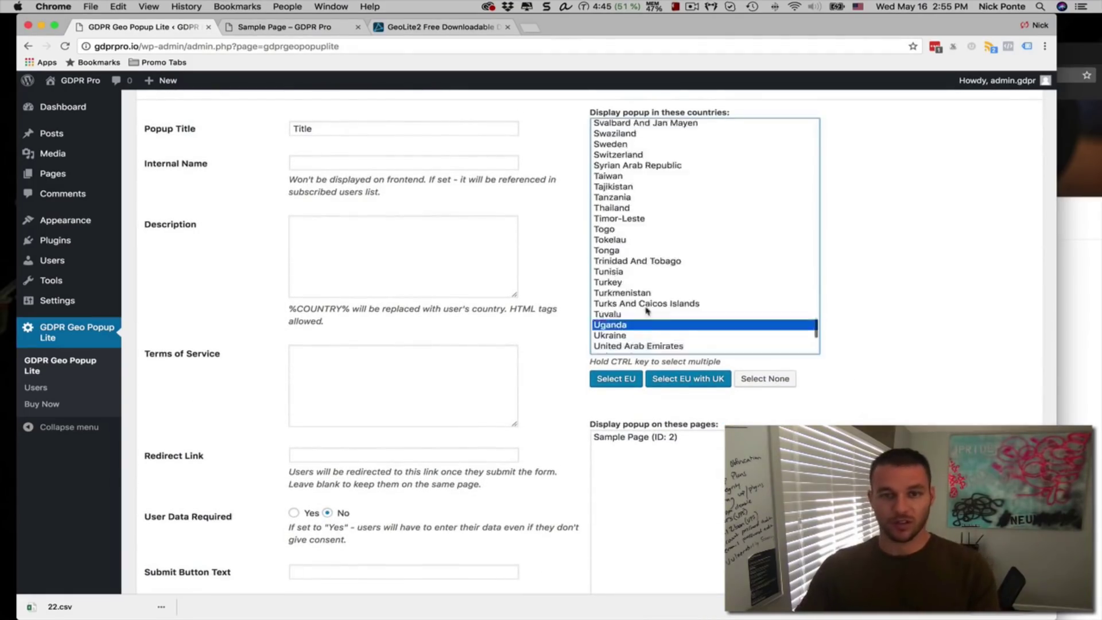
click(643, 309)
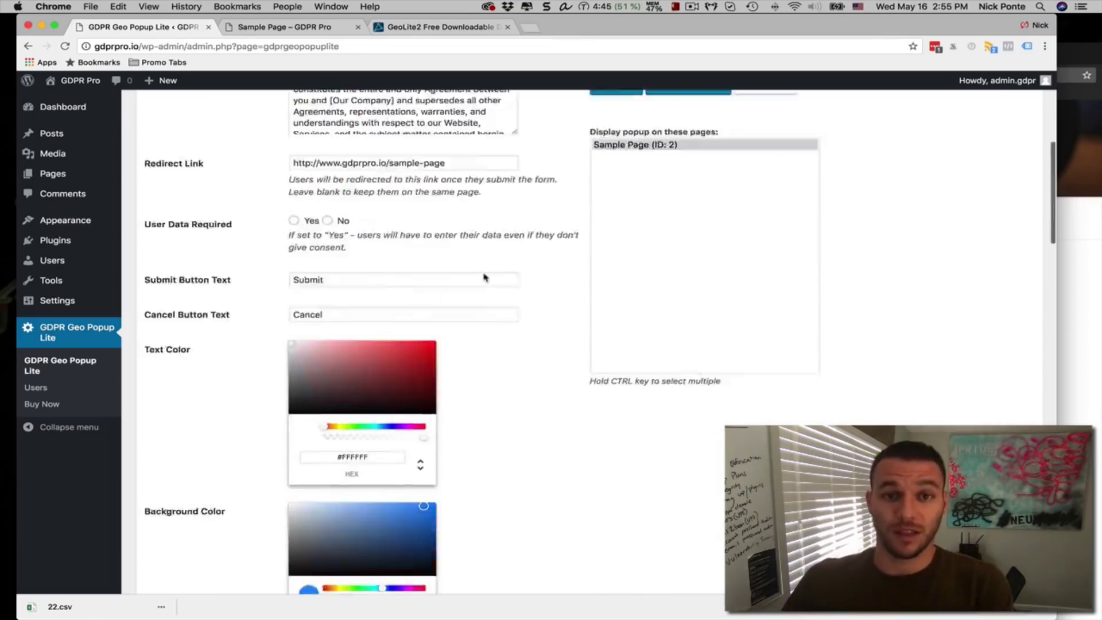
scroll(484, 277, up, 10)
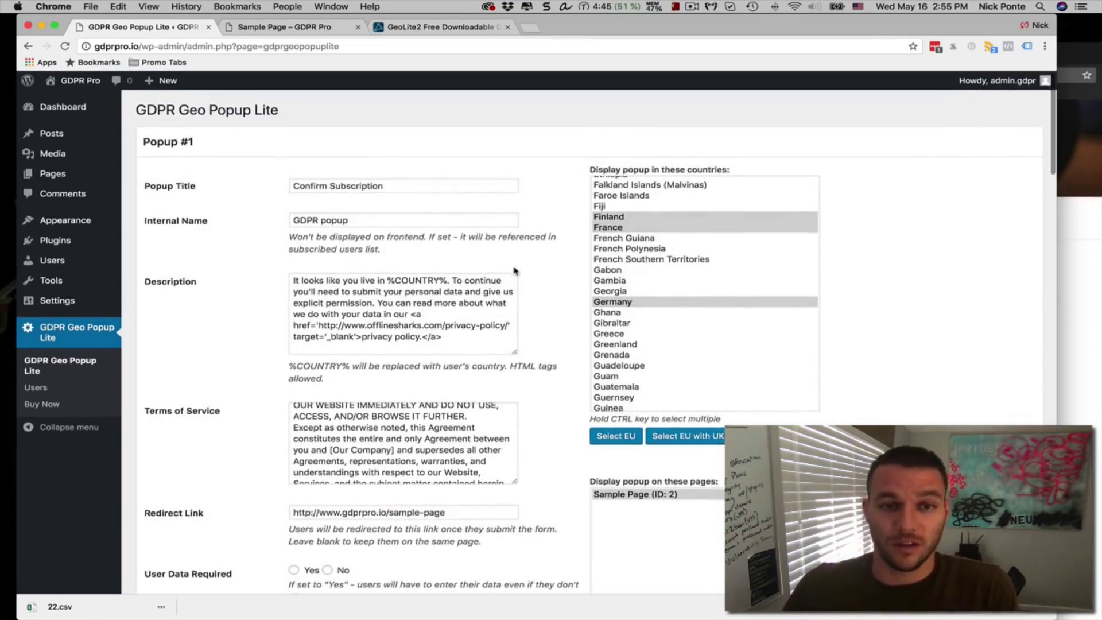
scroll(529, 262, down, 5)
scroll(528, 261, up, 3)
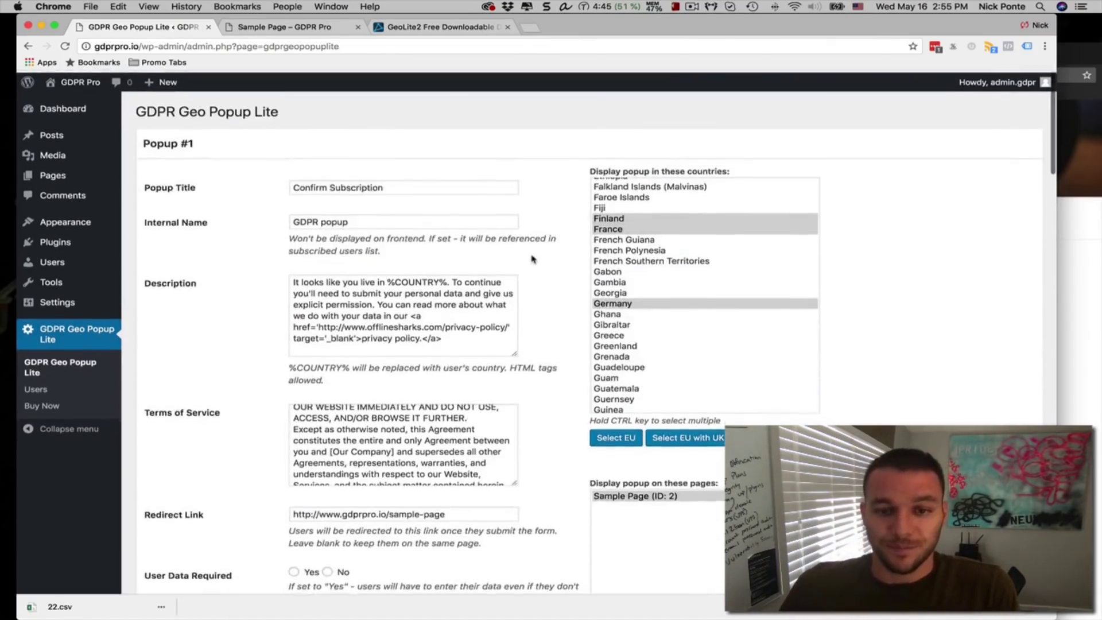
scroll(532, 259, down, 2)
scroll(533, 260, down, 5)
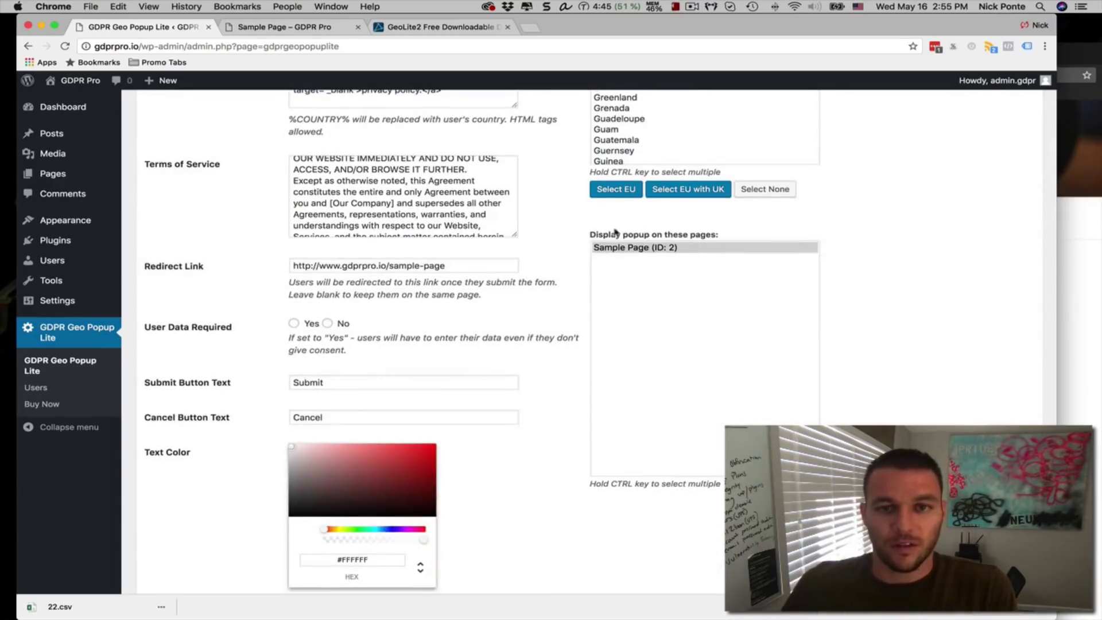
scroll(615, 232, up, 2)
click(659, 301)
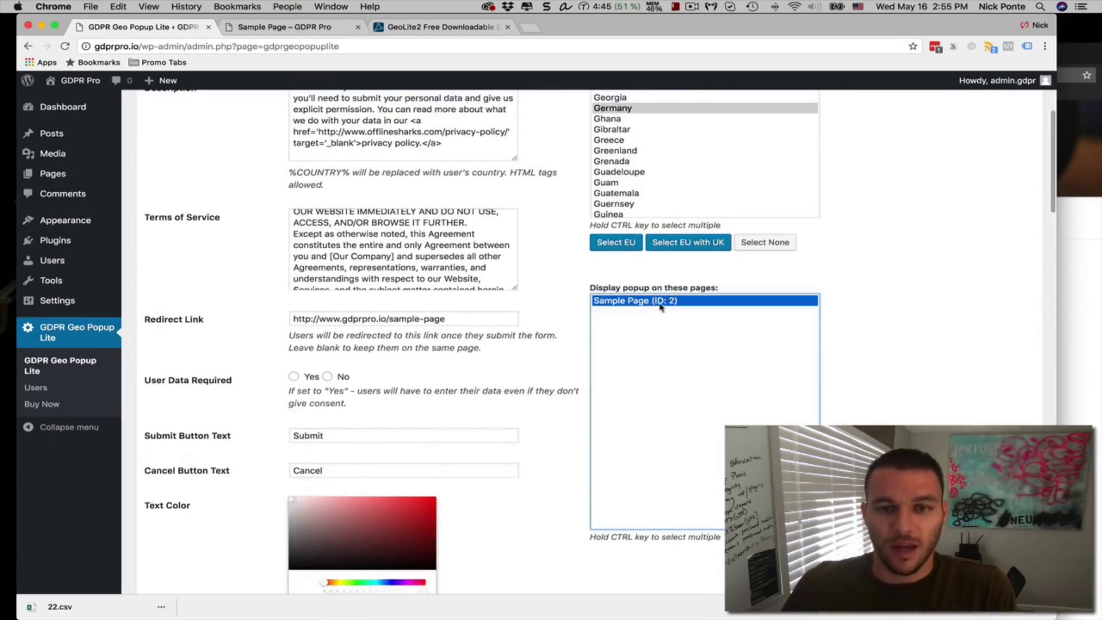
click(593, 283)
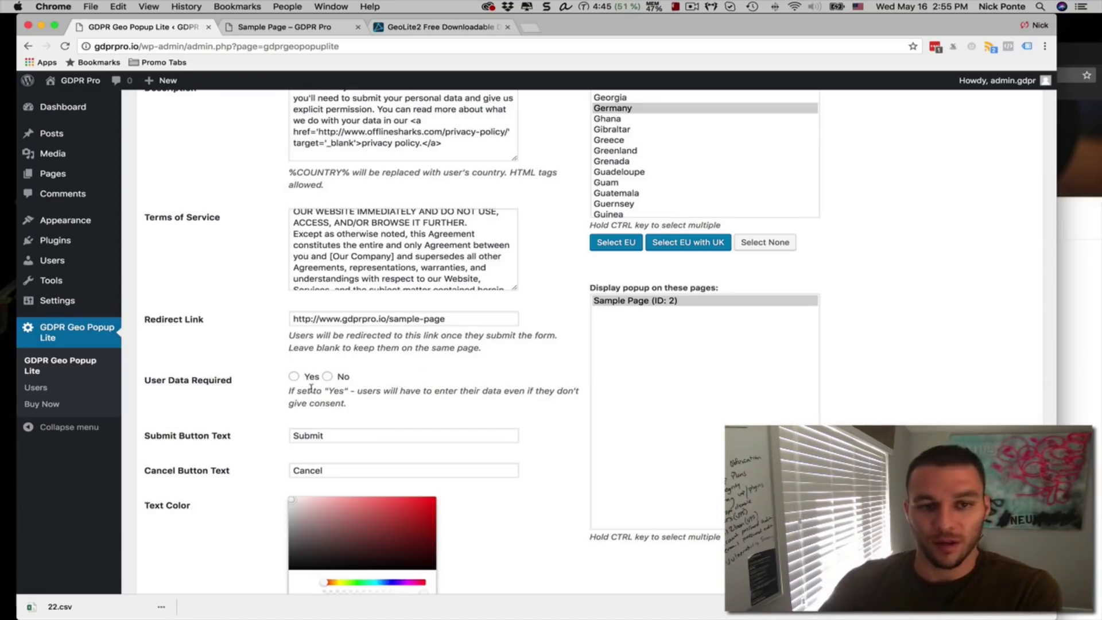
scroll(398, 375, down, 2)
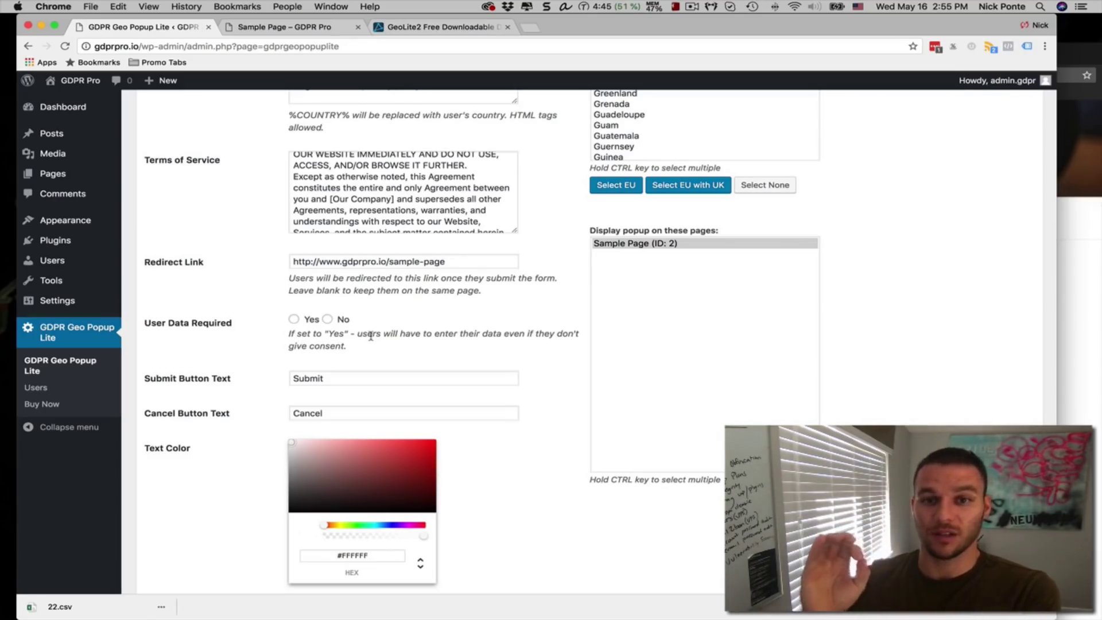
scroll(408, 330, down, 5)
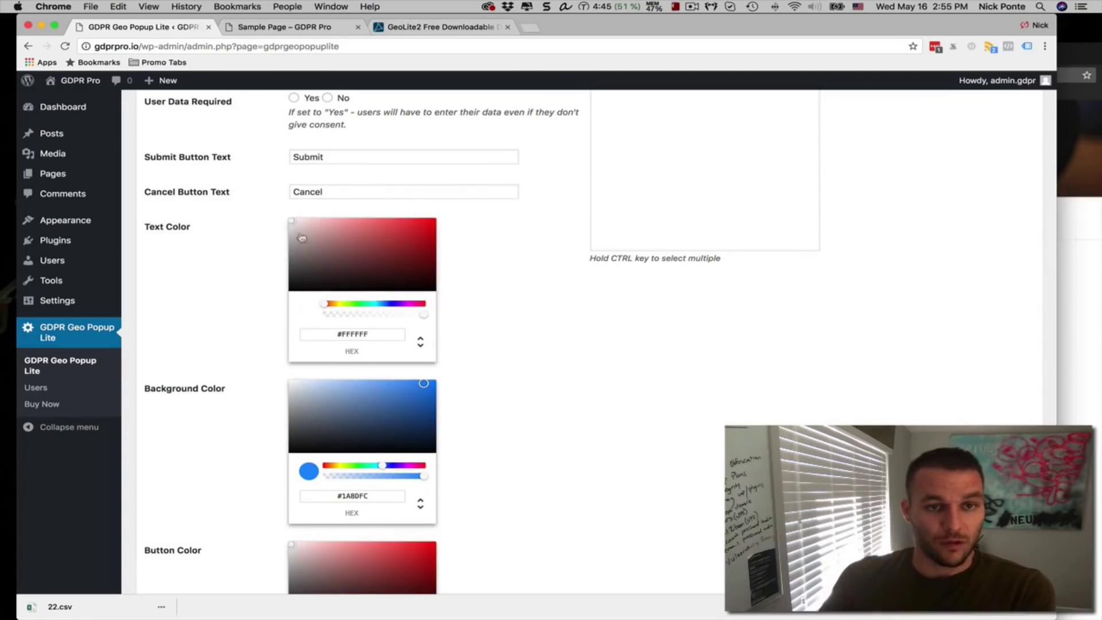
scroll(504, 262, down, 2)
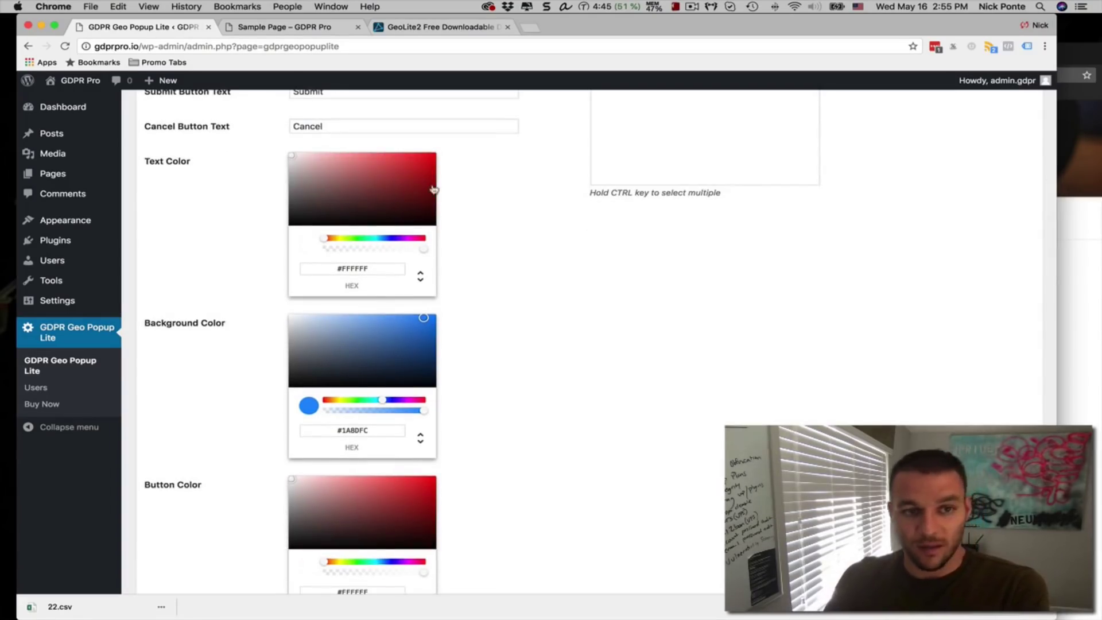
scroll(465, 228, down, 2)
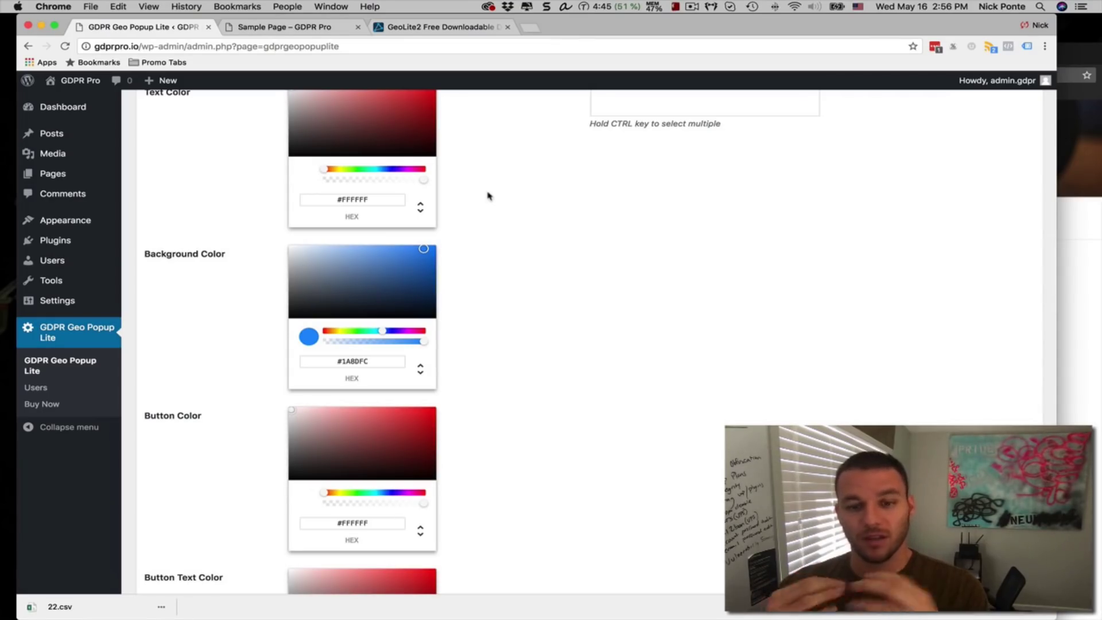
scroll(516, 198, up, 15)
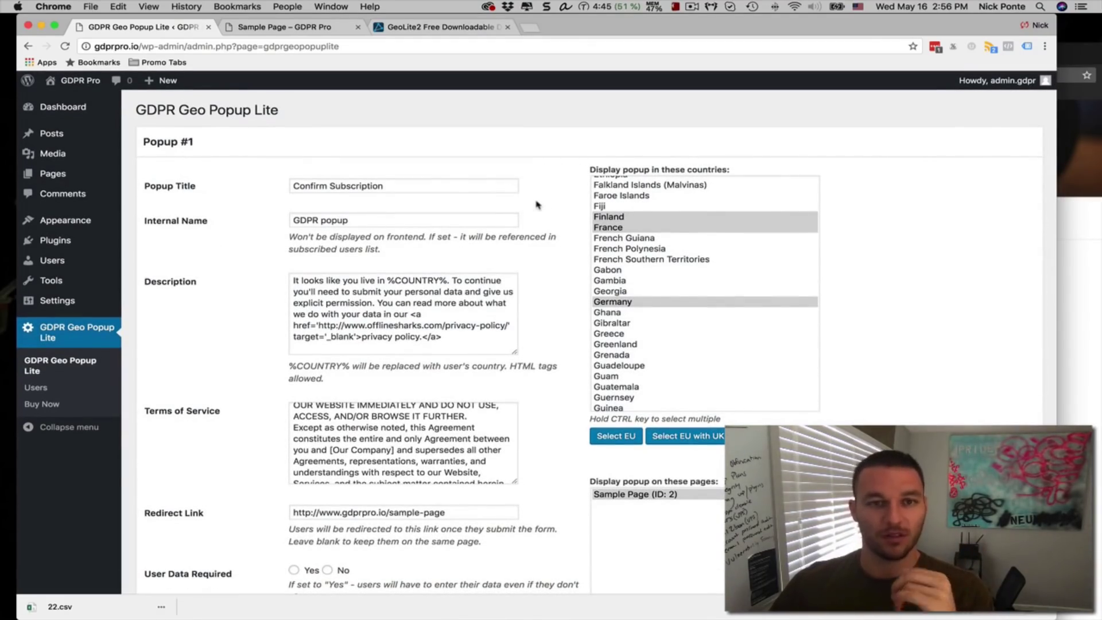
scroll(543, 224, down, 10)
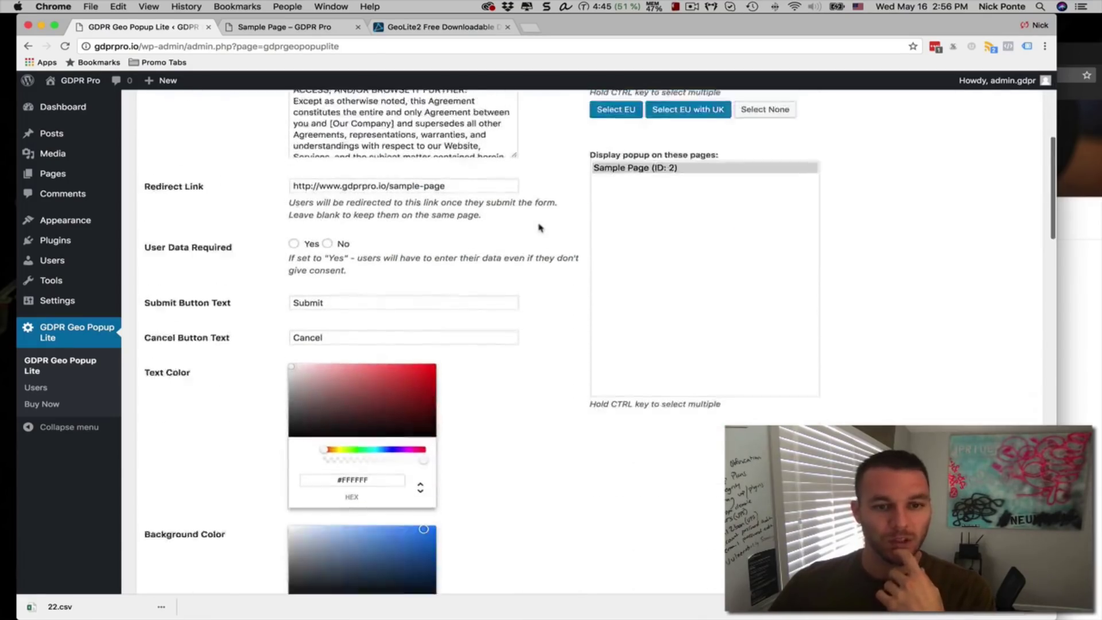
scroll(540, 228, up, 10)
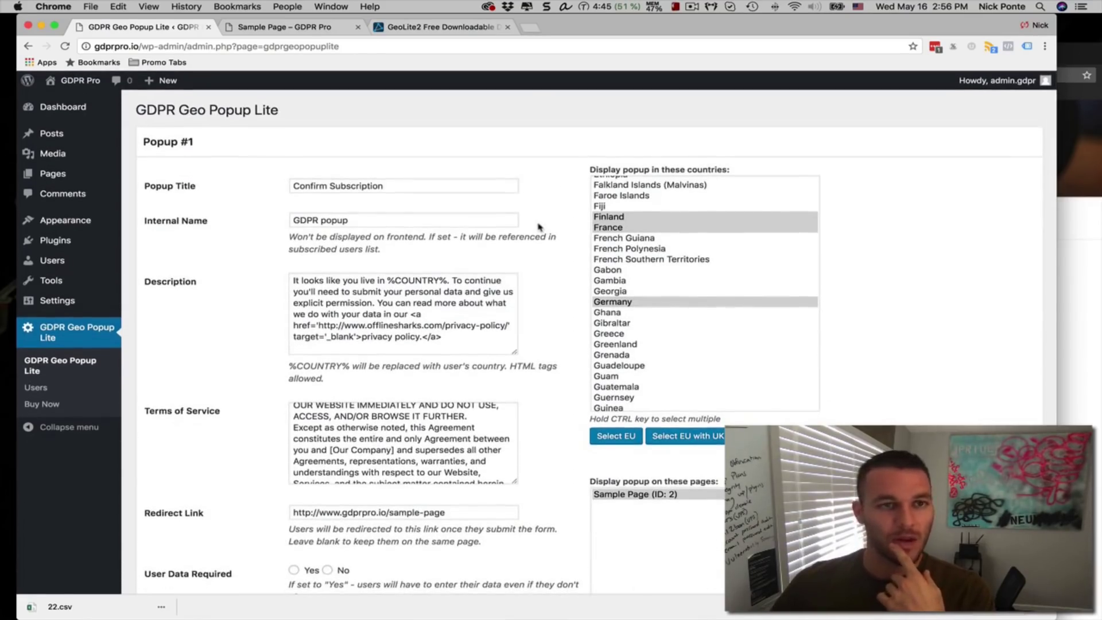
scroll(534, 225, down, 10)
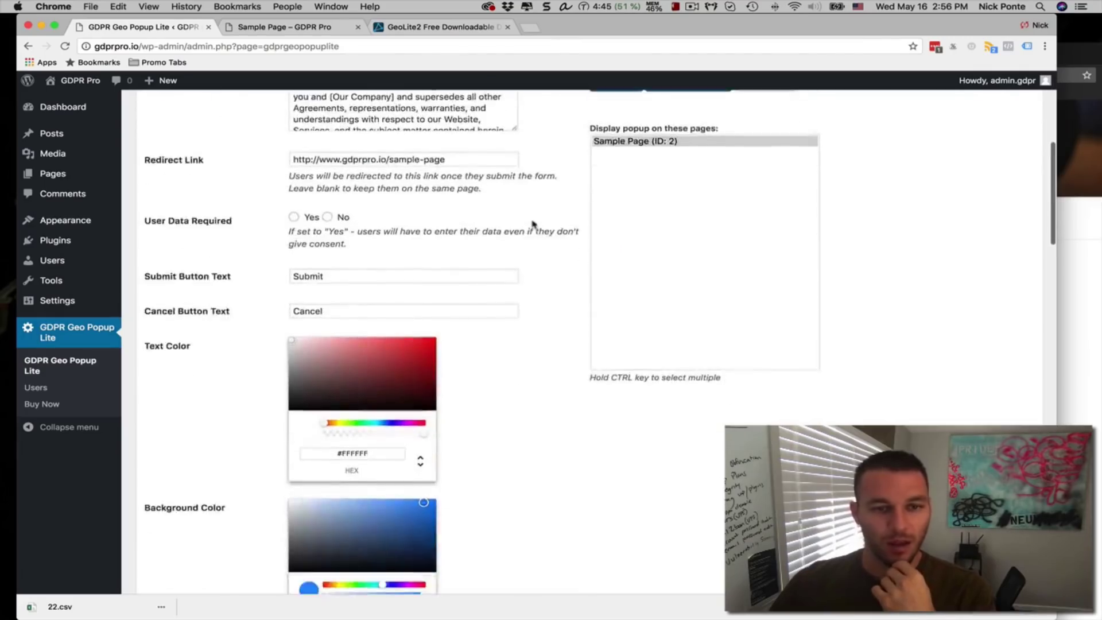
scroll(534, 224, down, 5)
scroll(539, 218, up, 15)
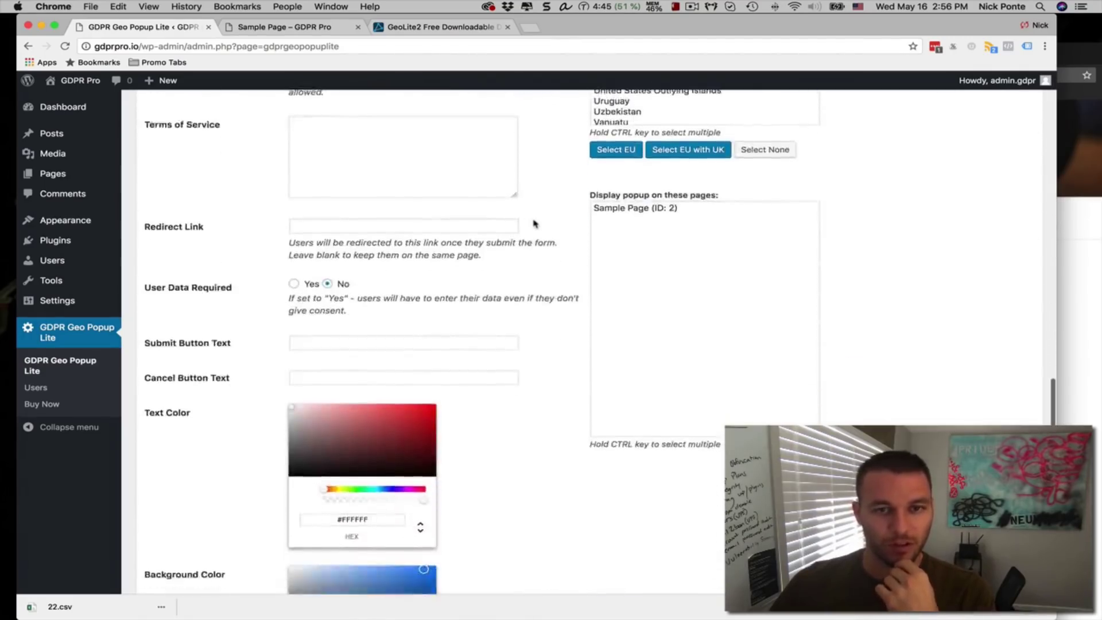